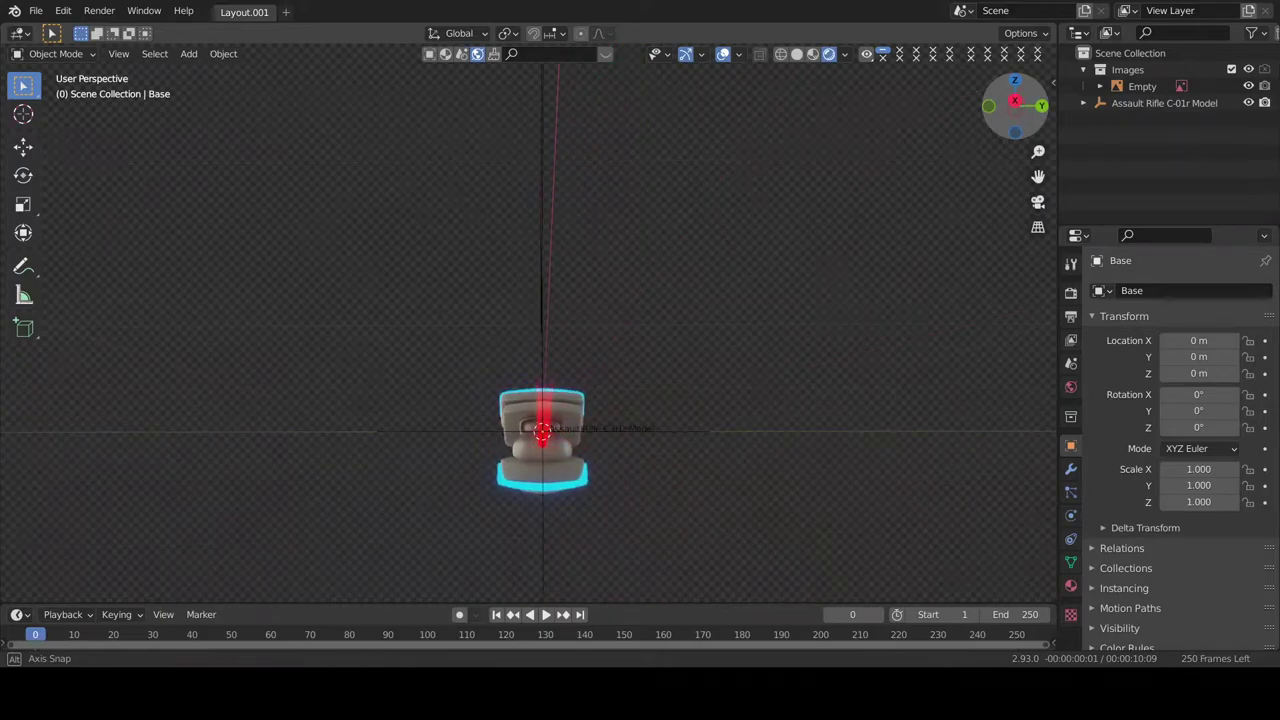
- Select the rifle model's parent empty and freely rotate the whole rifle about the view axis twice
middle_drag(1000, 330, 1048, 330)
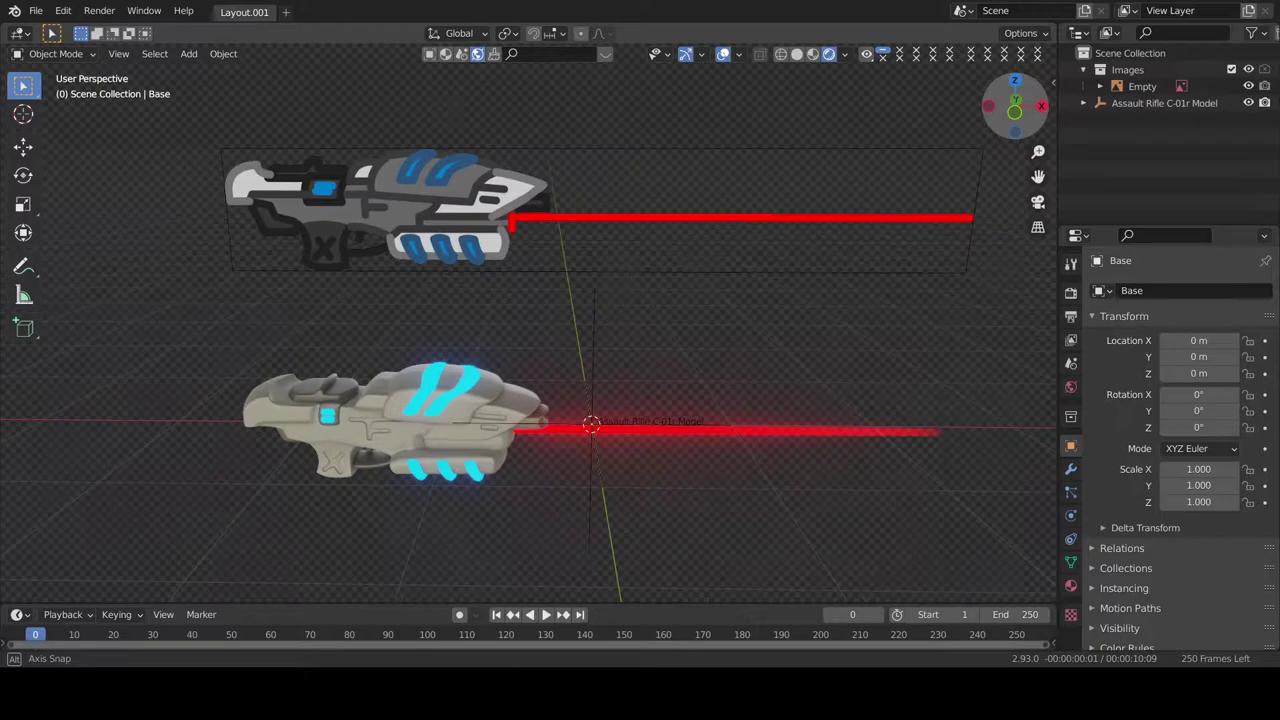
middle_drag(1048, 330, 1066, 274)
drag(1010, 110, 995, 125)
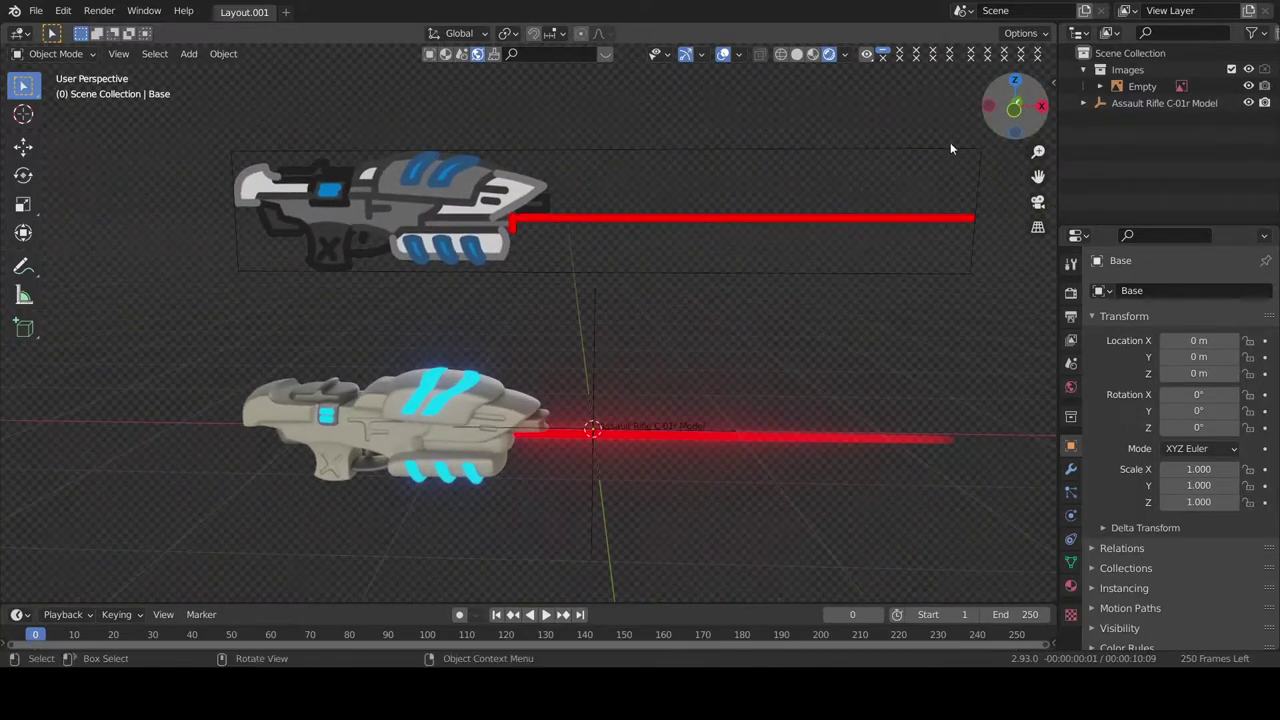
click(597, 322)
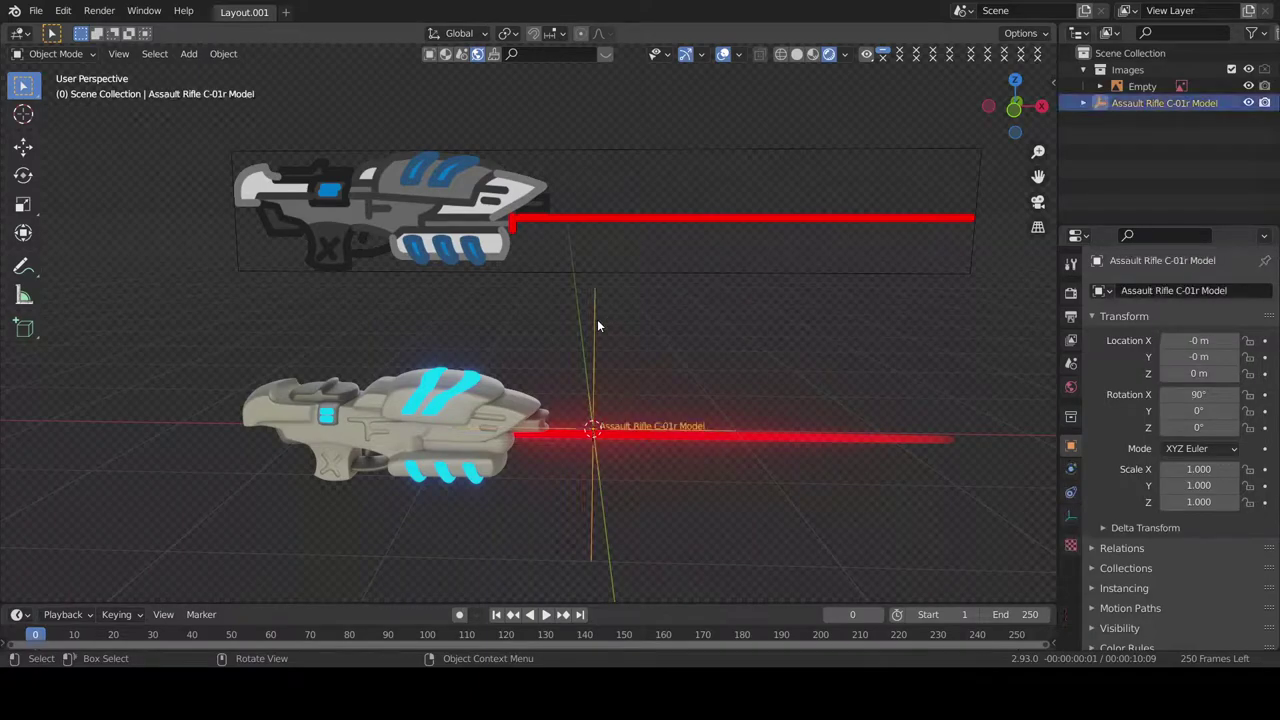
key(r)
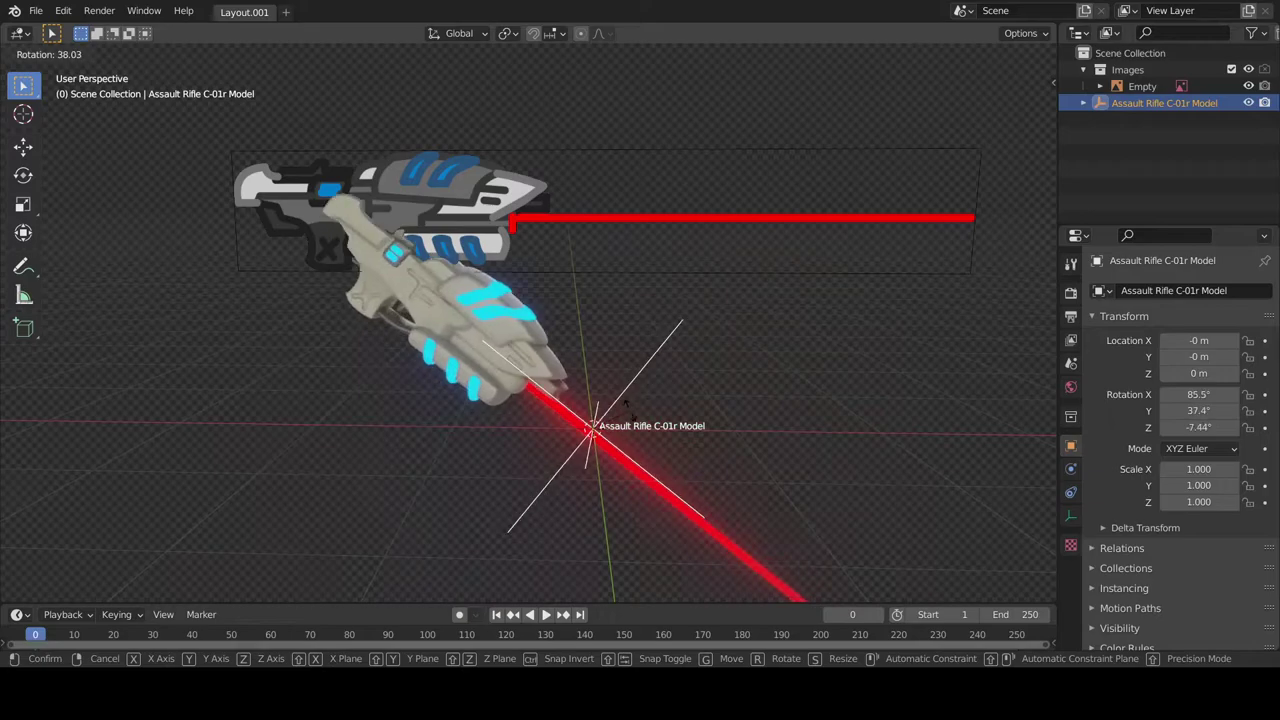
click(621, 461)
key(r)
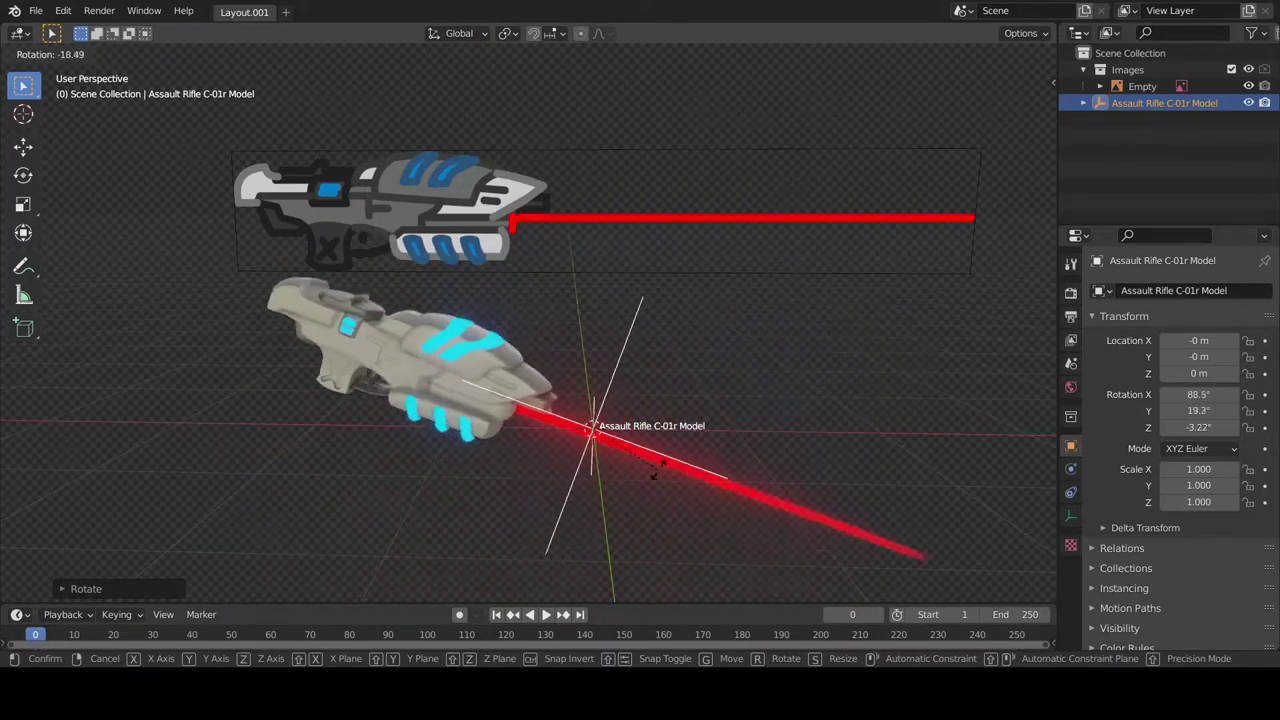
click(731, 365)
- Rotate the whole rifle freely from different viewing angles to about -83.5° X, -3.17° Y and -124° Z
drag(1038, 119, 900, 125)
key(r)
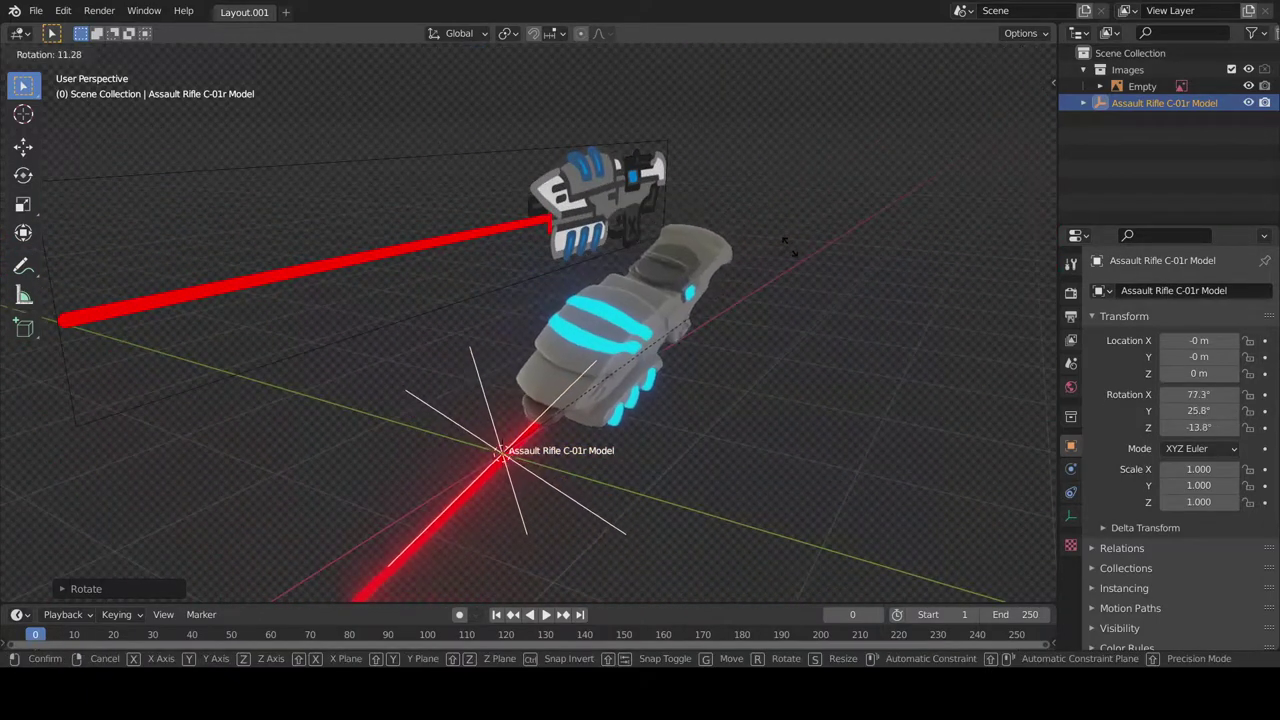
click(815, 357)
mouse_move(1028, 117)
mouse_down()
mouse_move(1014, 116)
mouse_move(1028, 117)
mouse_up()
key(r)
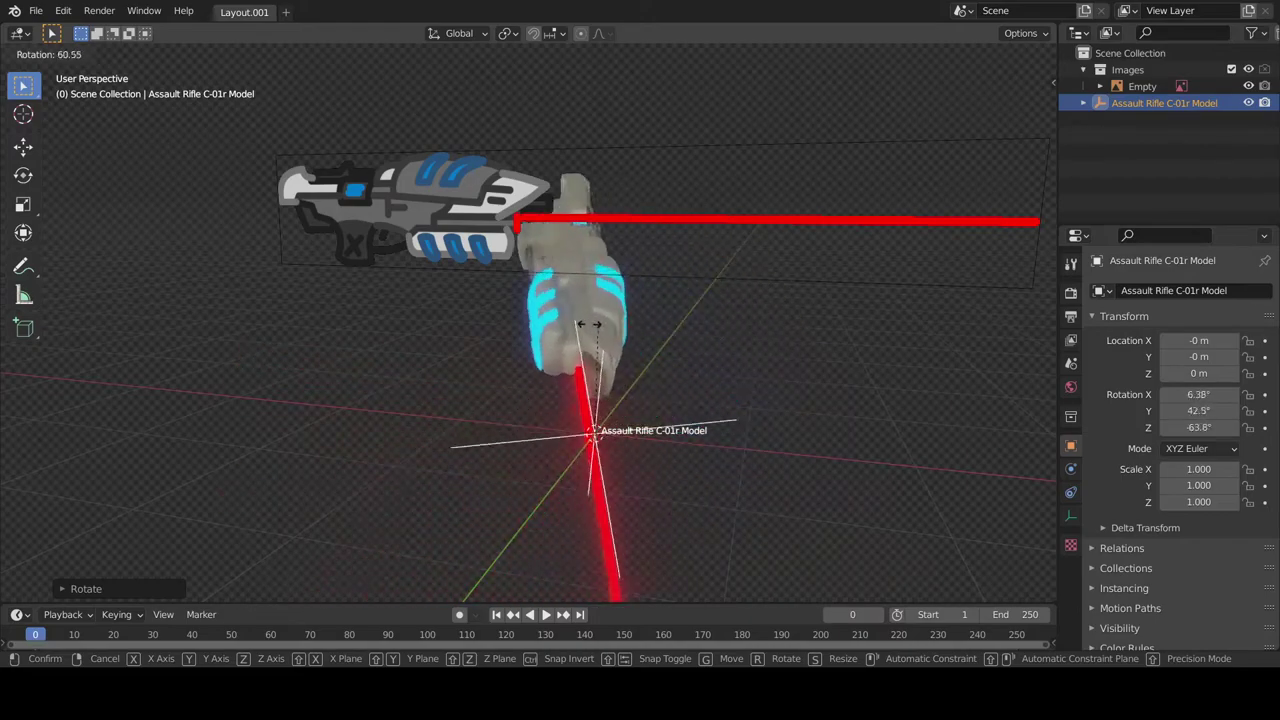
click(765, 455)
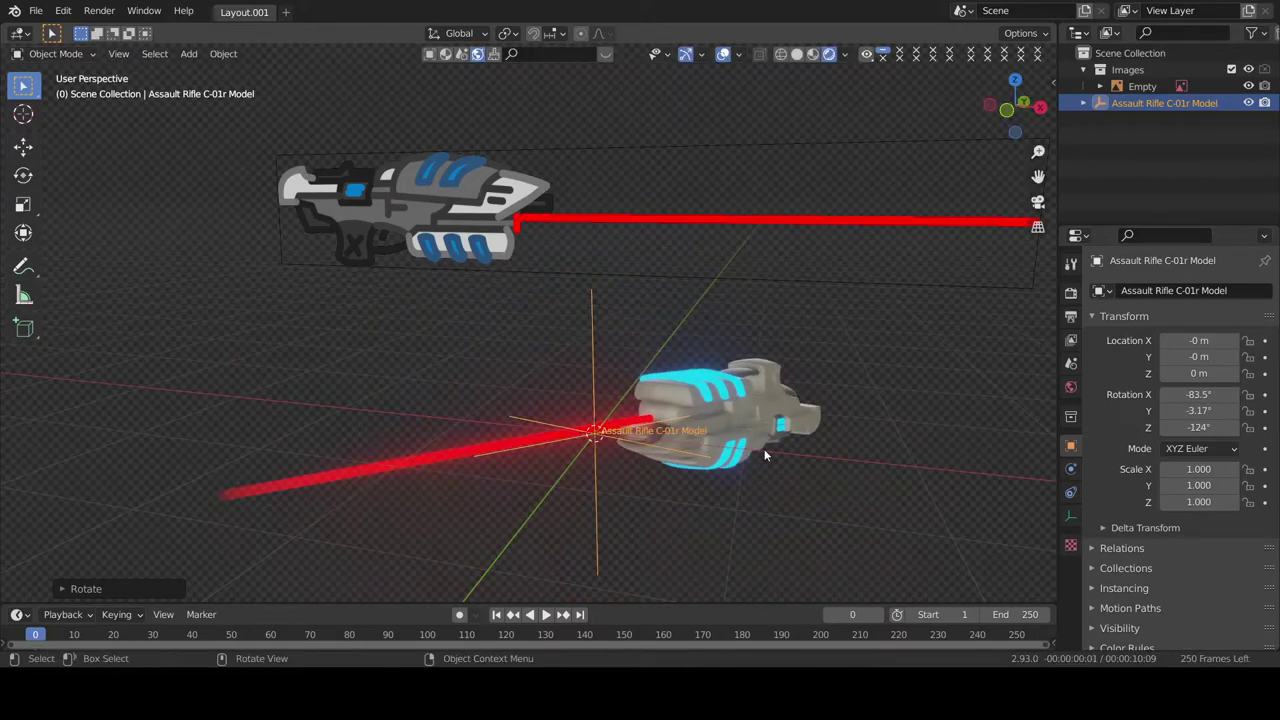
- Rotate the whole rifle freely in two passes to about 56.4° X, 6.82° Y and -52.6° Z
drag(1015, 105, 860, 115)
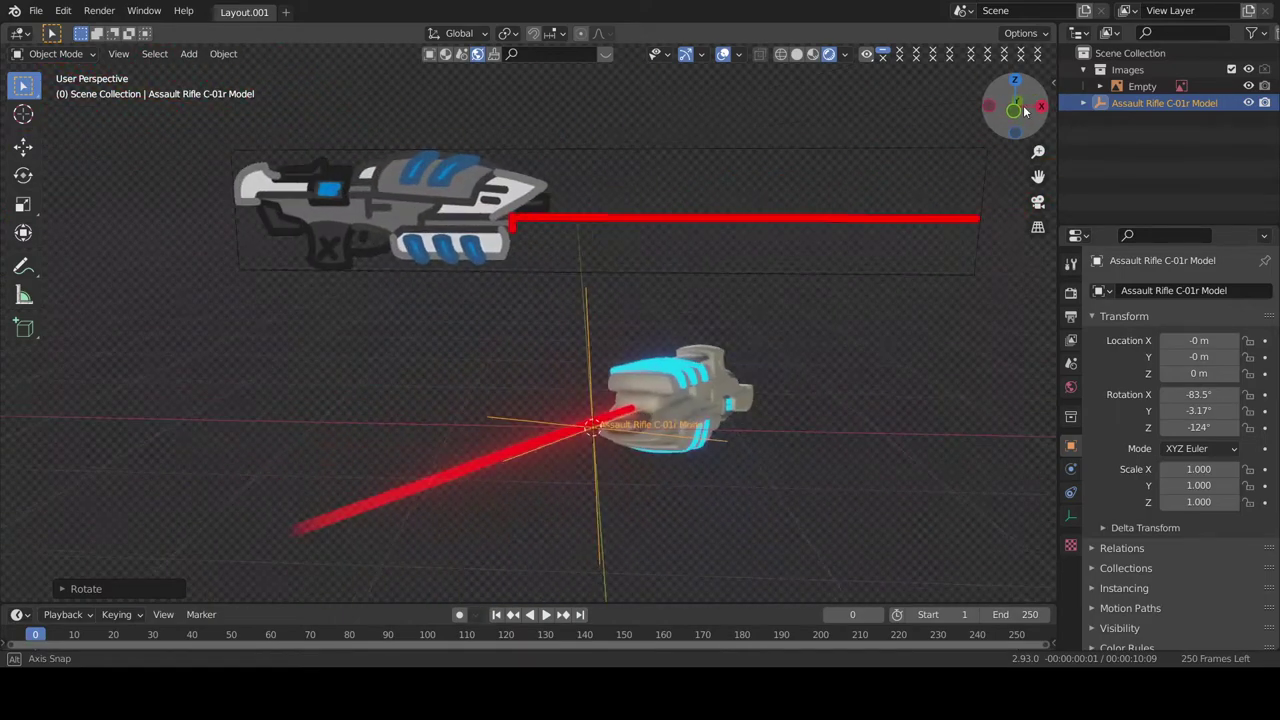
key(r)
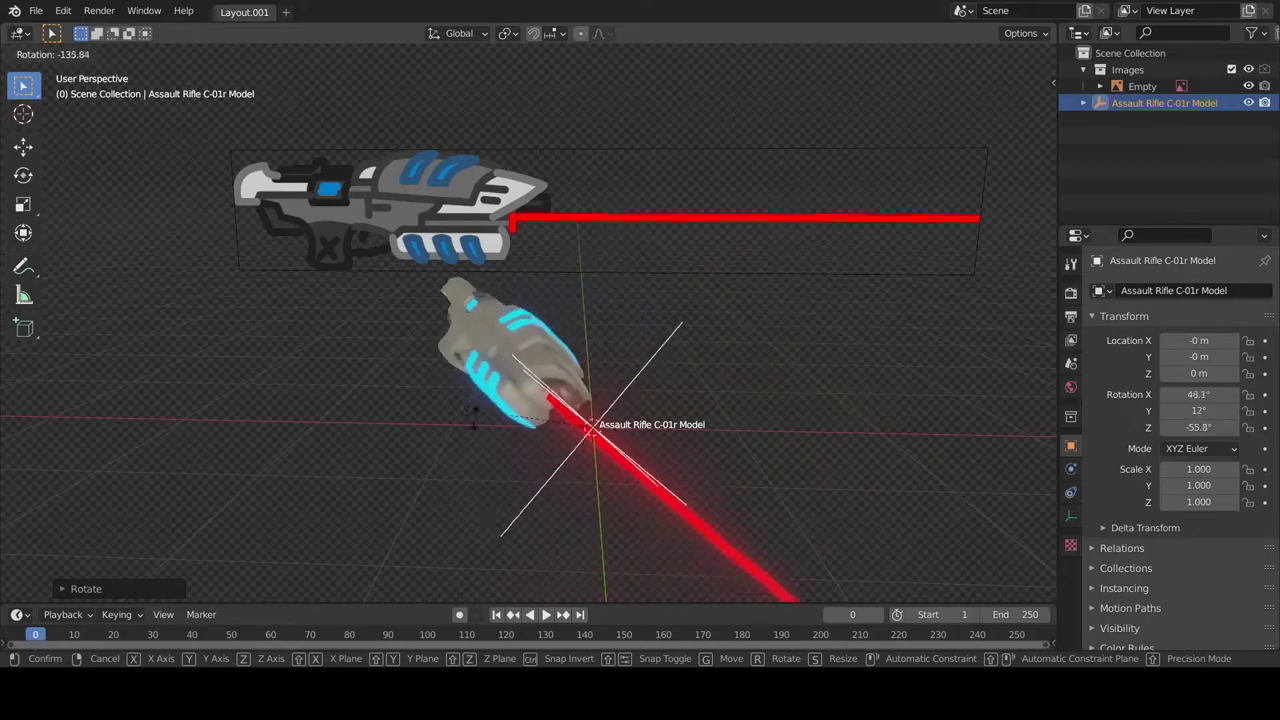
click(556, 464)
key(r)
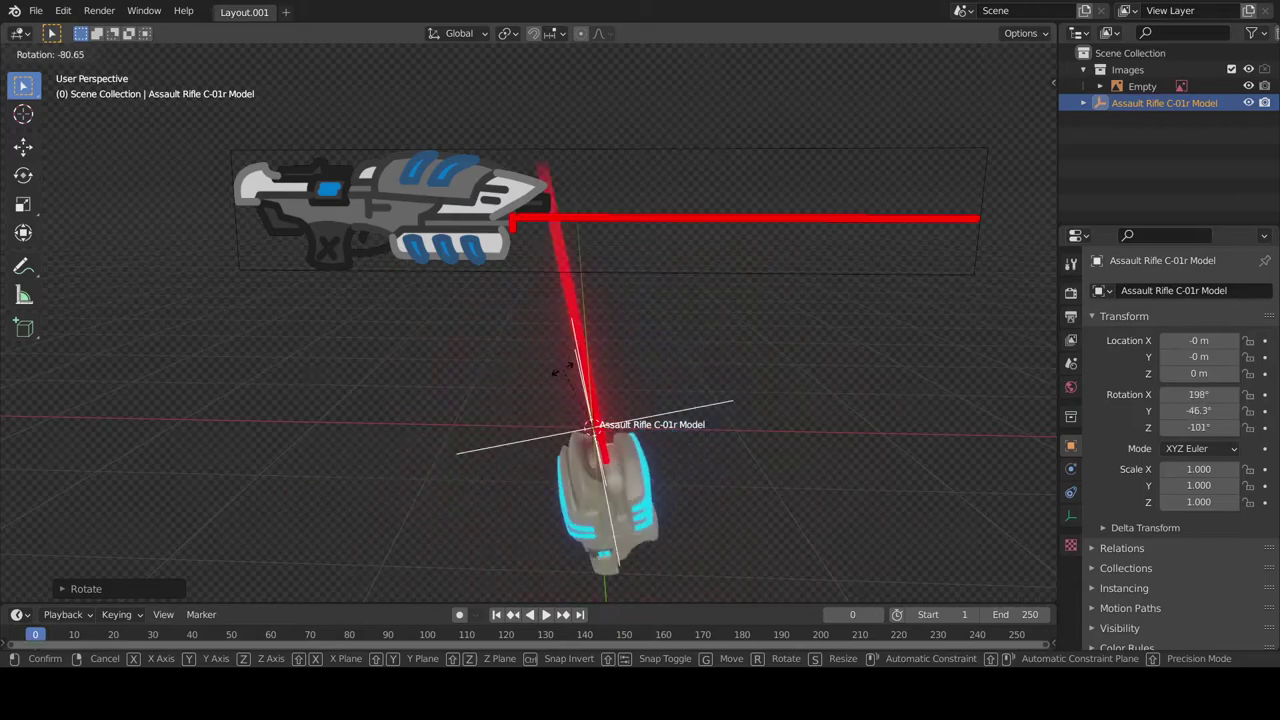
click(628, 443)
- Rotate the whole rifle freely in three passes to about 53.8° X, -34.1° Y and -1103° Z
scroll(796, 249, down, 2)
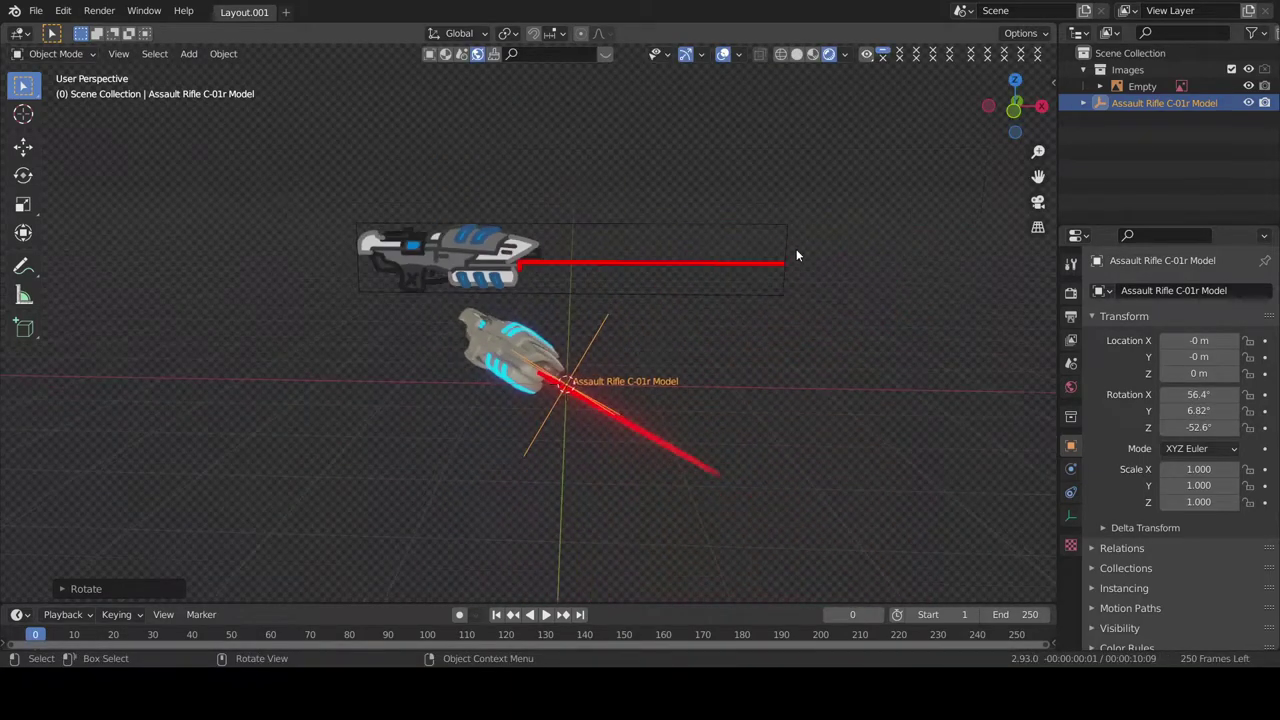
drag(1005, 111, 966, 130)
key(r)
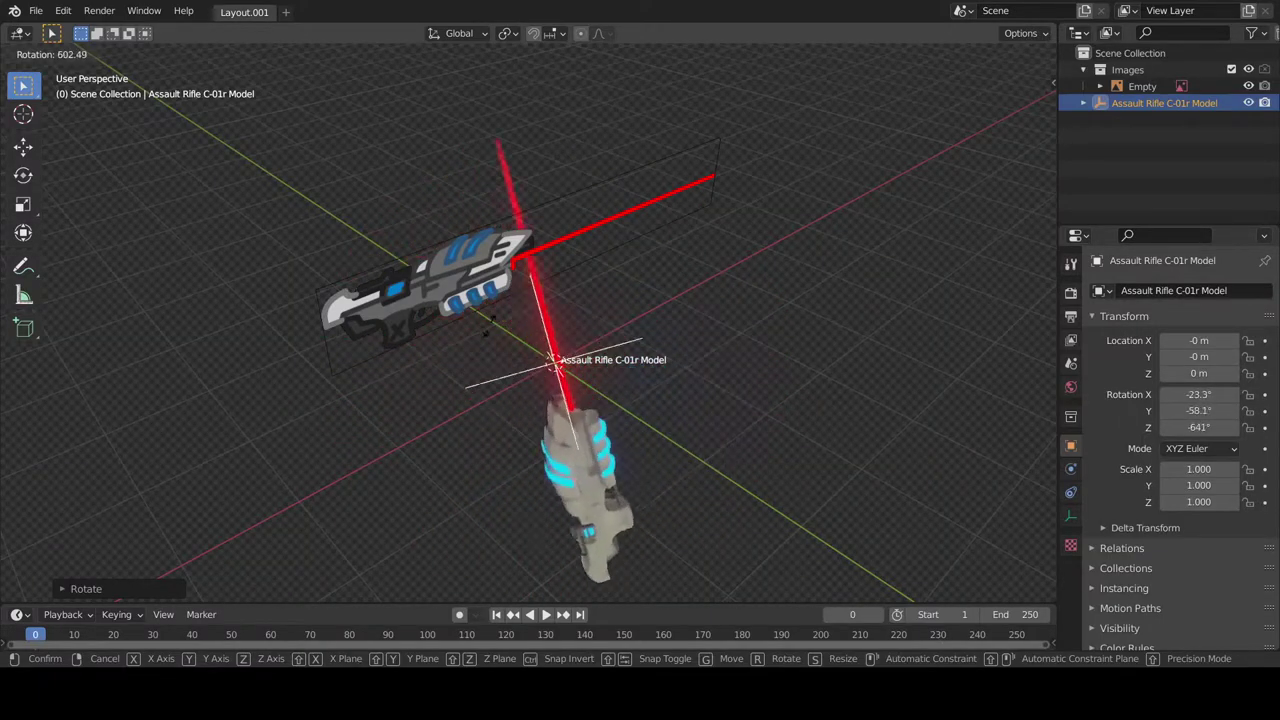
click(585, 268)
key(r)
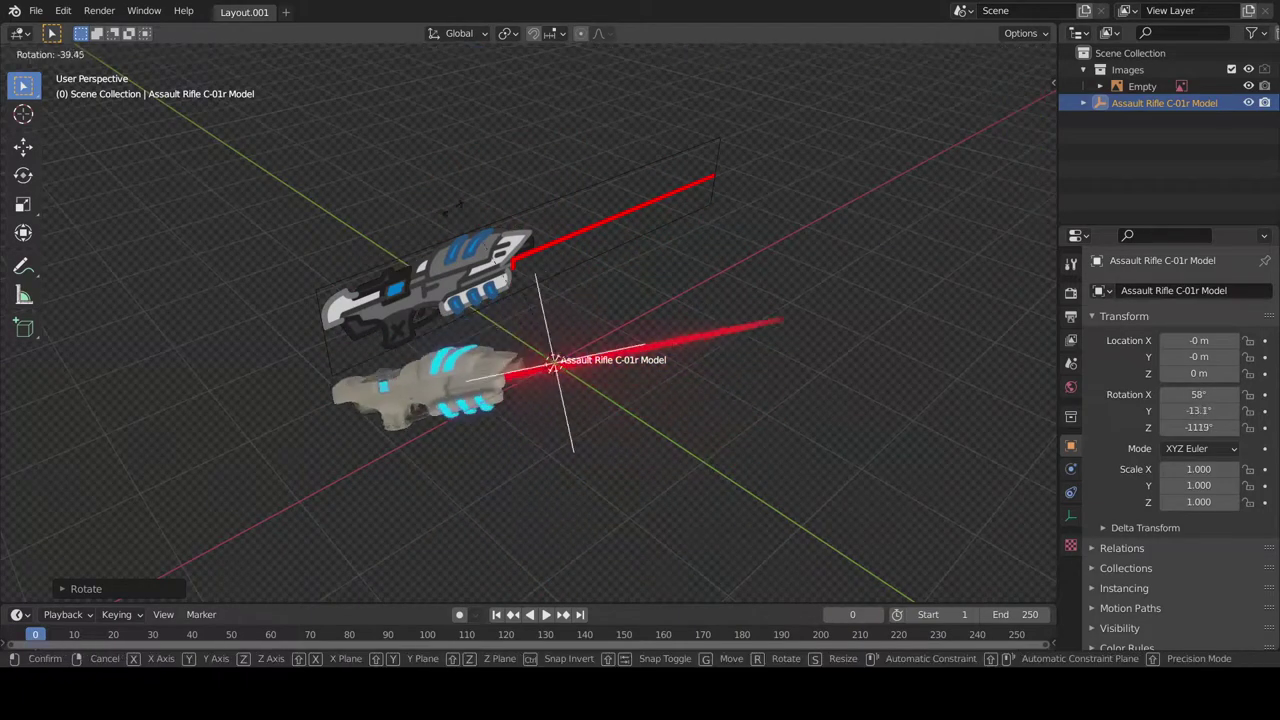
click(407, 401)
key(r)
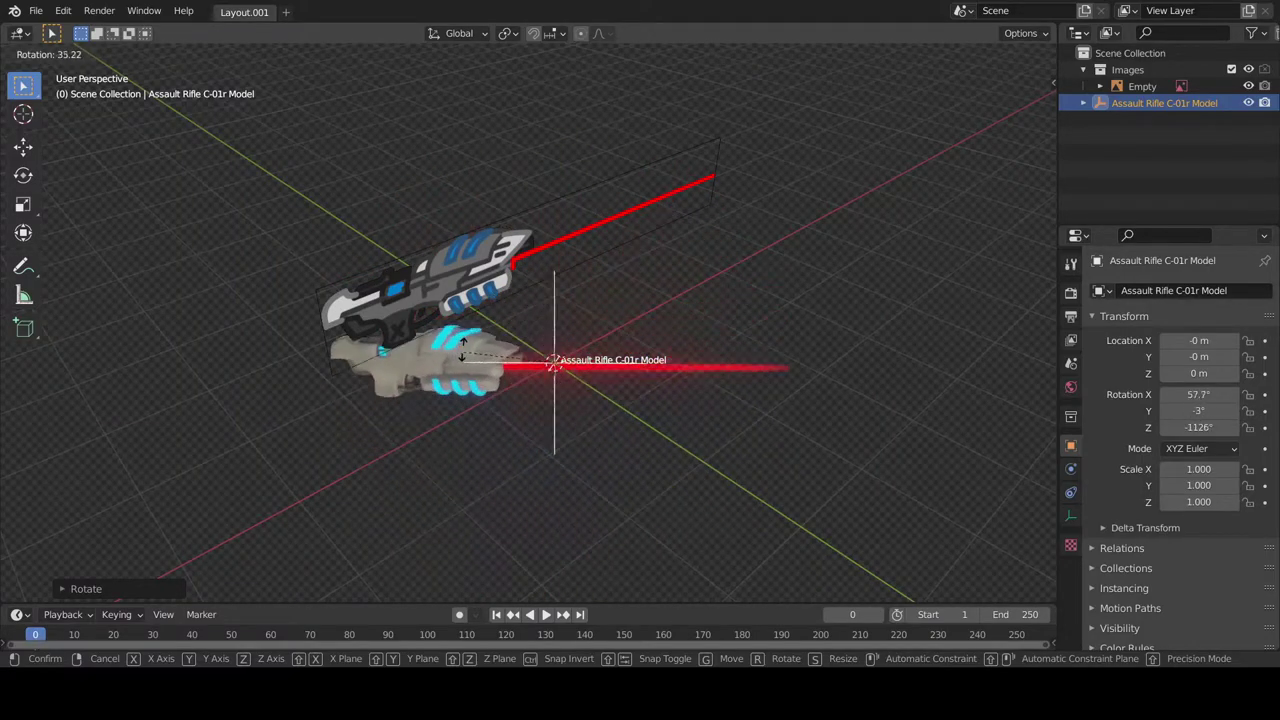
click(446, 424)
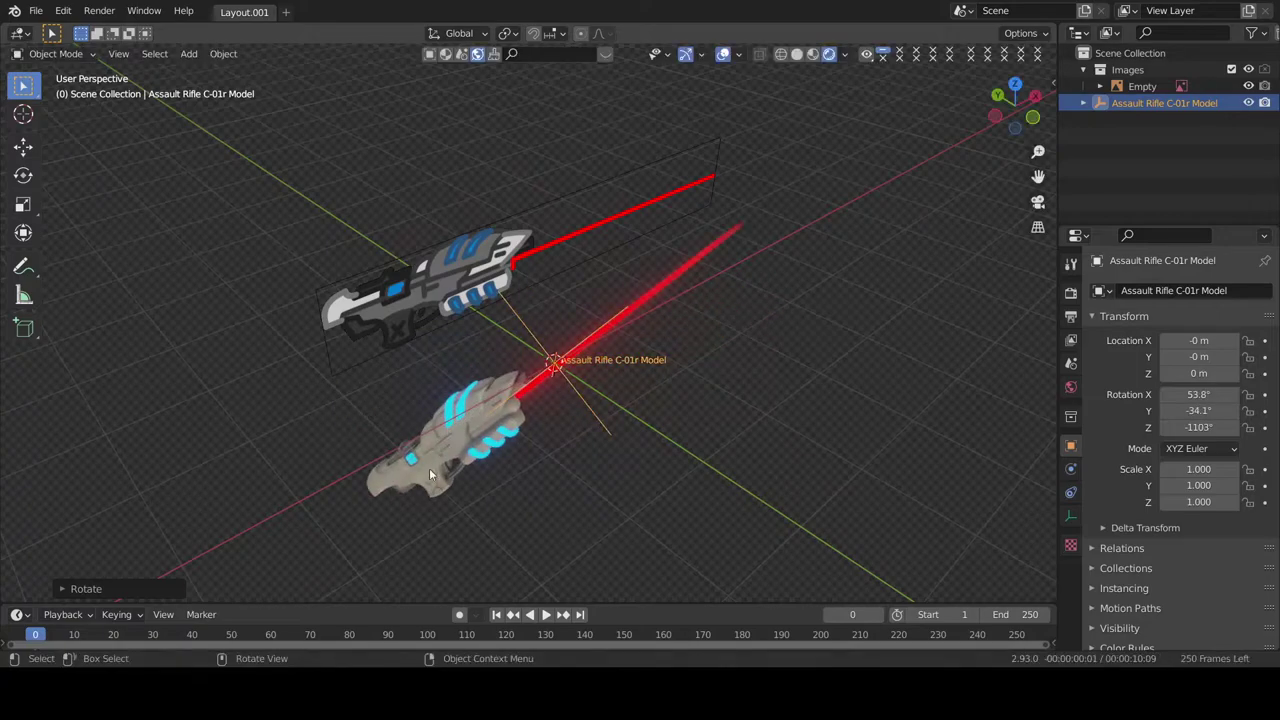
- Rotate the whole rifle freely in two passes to about 595° X, 17.7° Y and -1070° Z
drag(998, 100, 1010, 140)
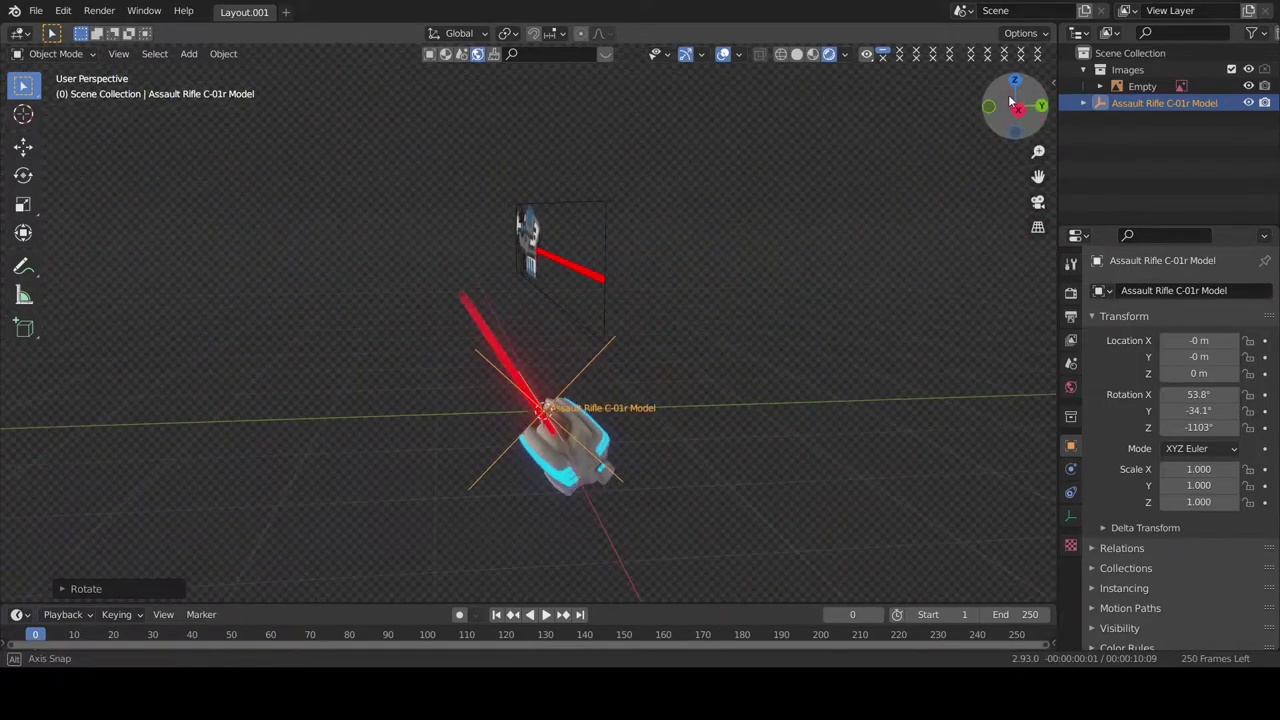
key(r)
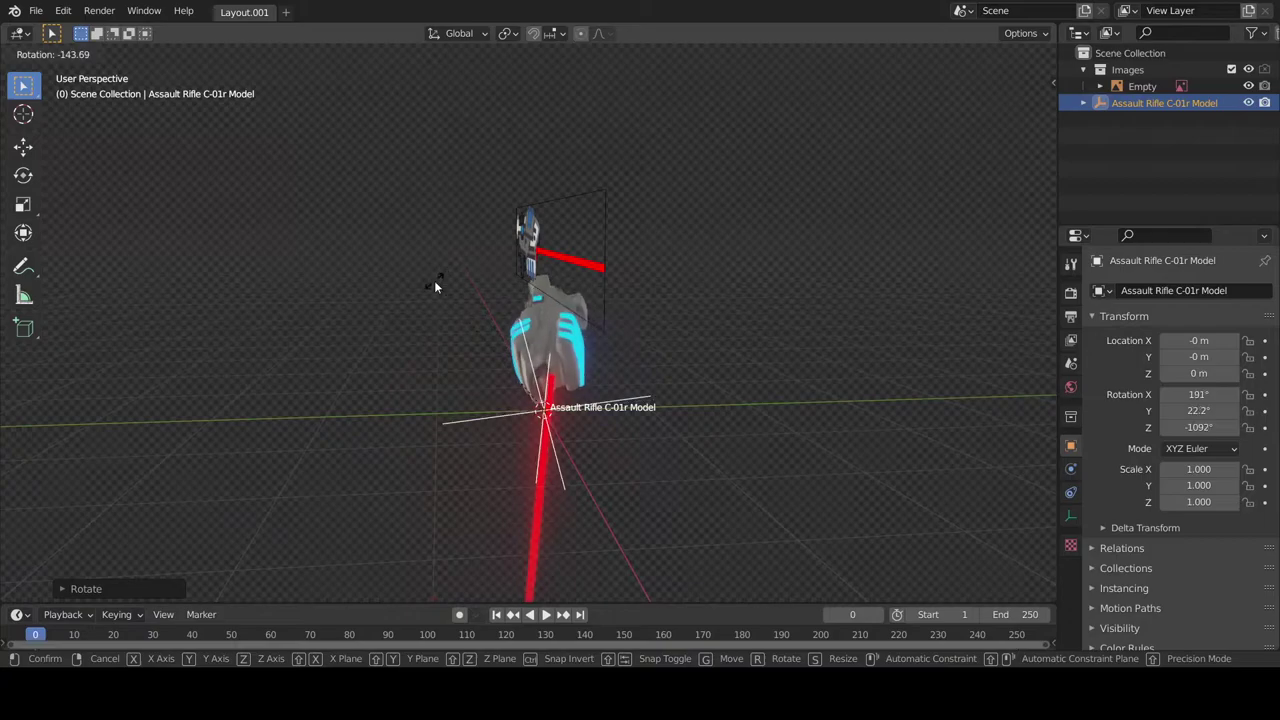
click(685, 438)
key(r)
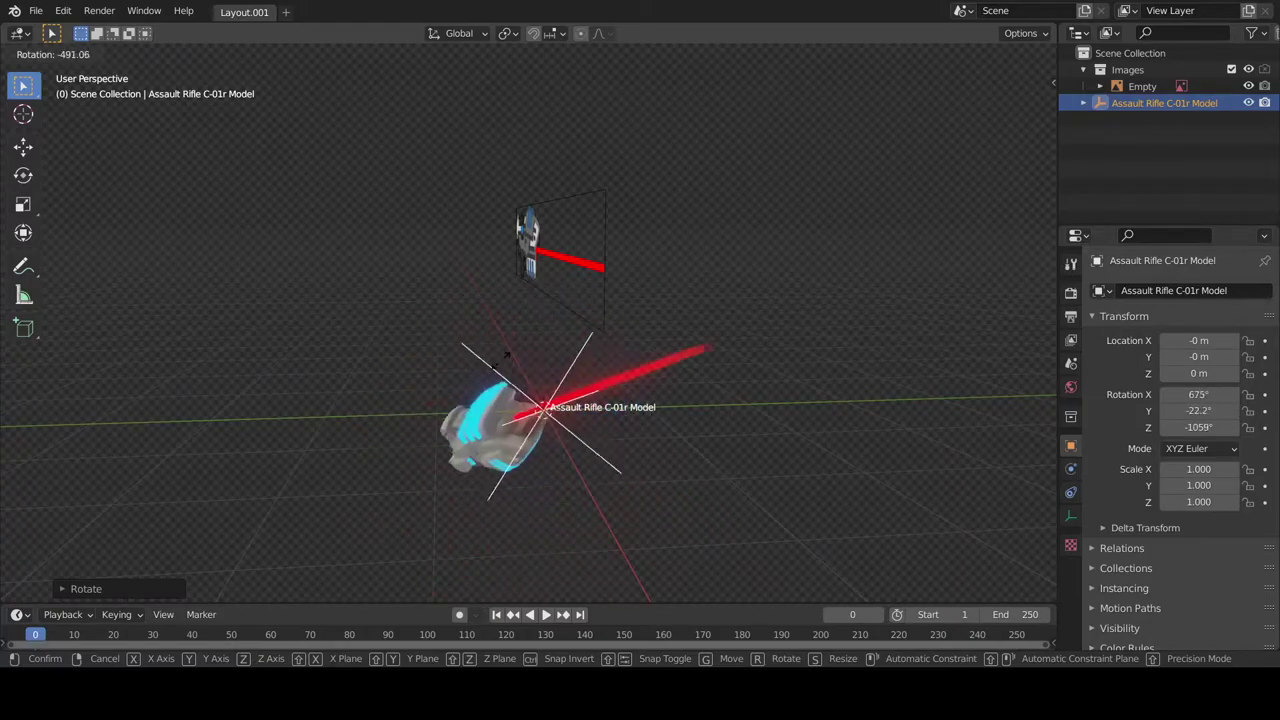
click(615, 338)
drag(1012, 127, 1012, 127)
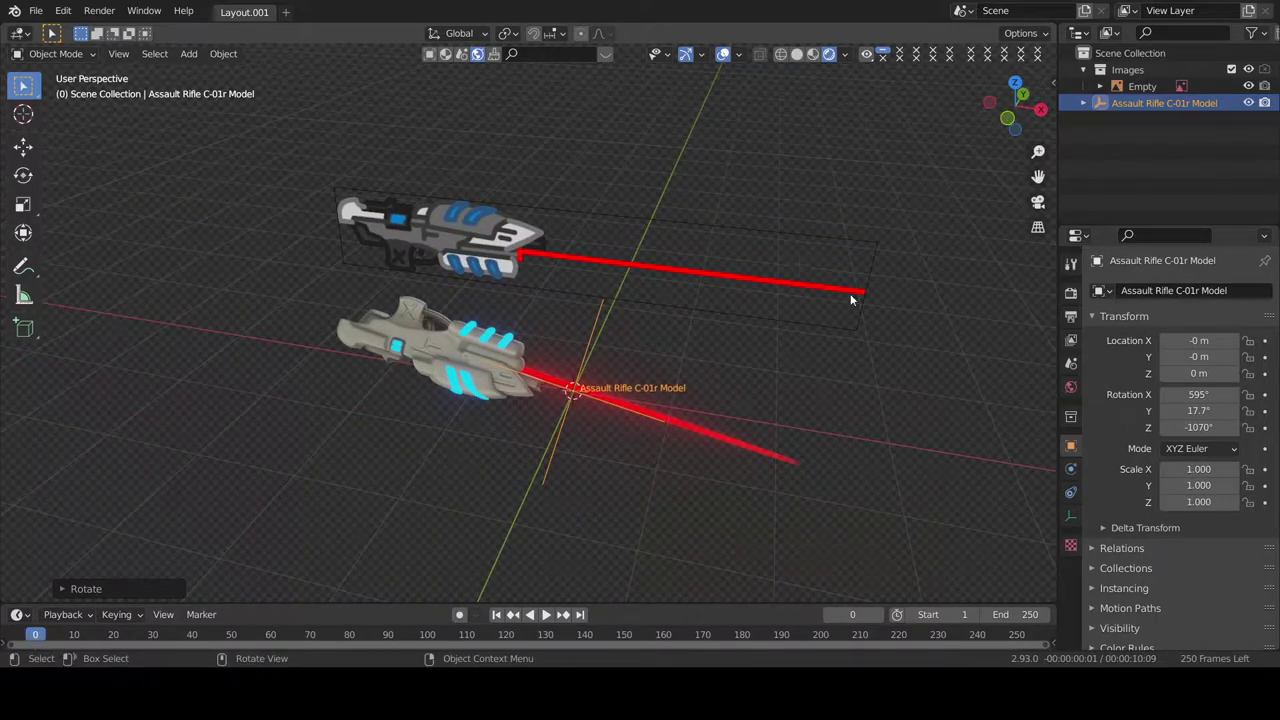
- Clear the rifle empty's rotation and set its X rotation to 90° so the rifle stands upright
key(BackSpace)
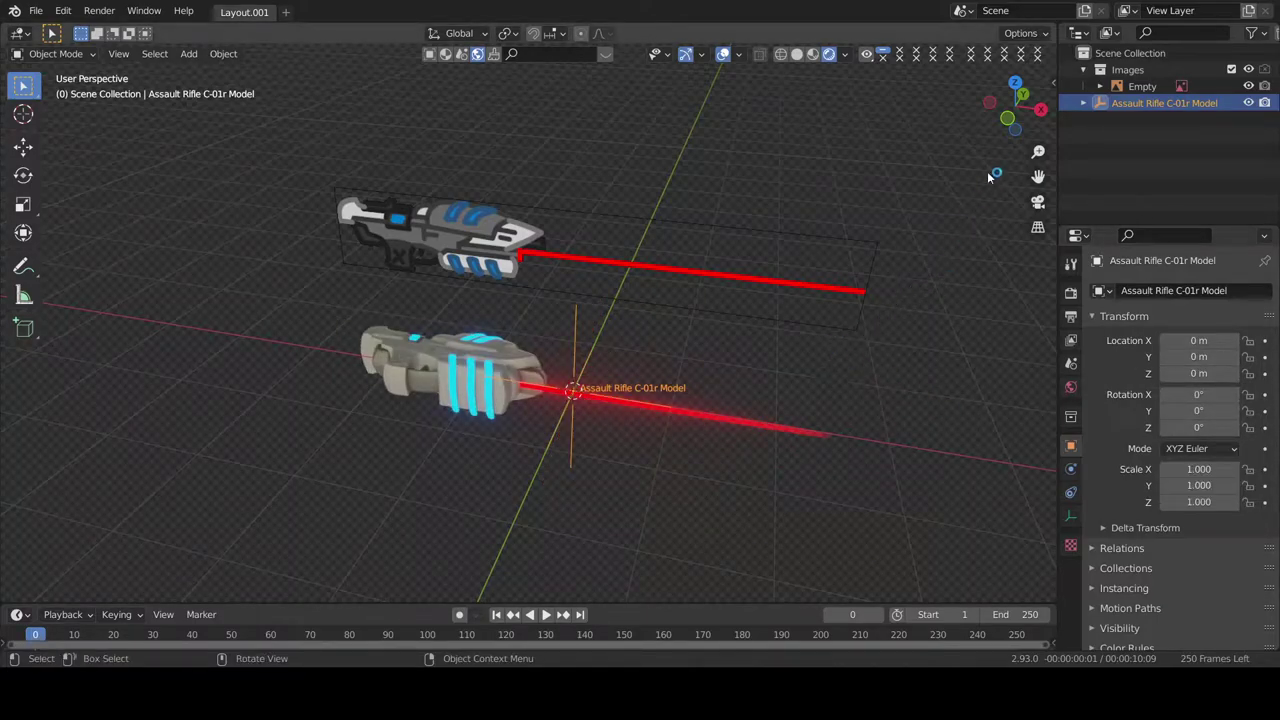
drag(1028, 108, 925, 265)
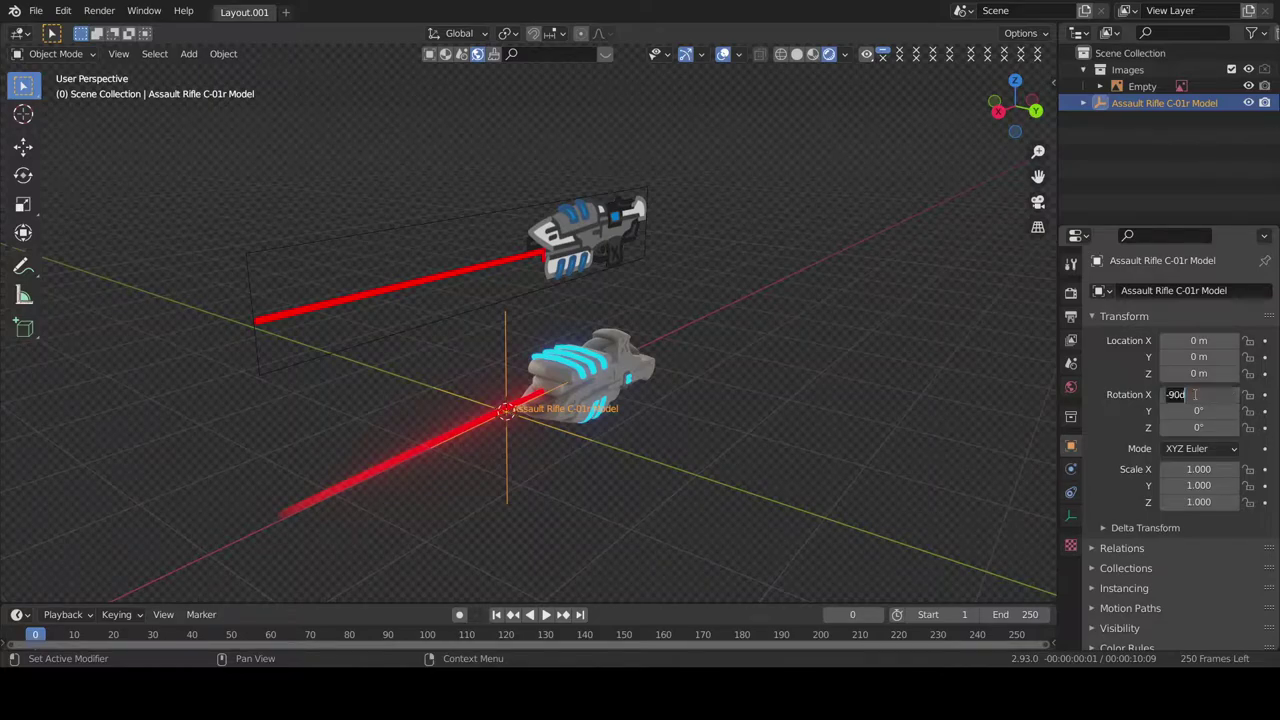
key(Return)
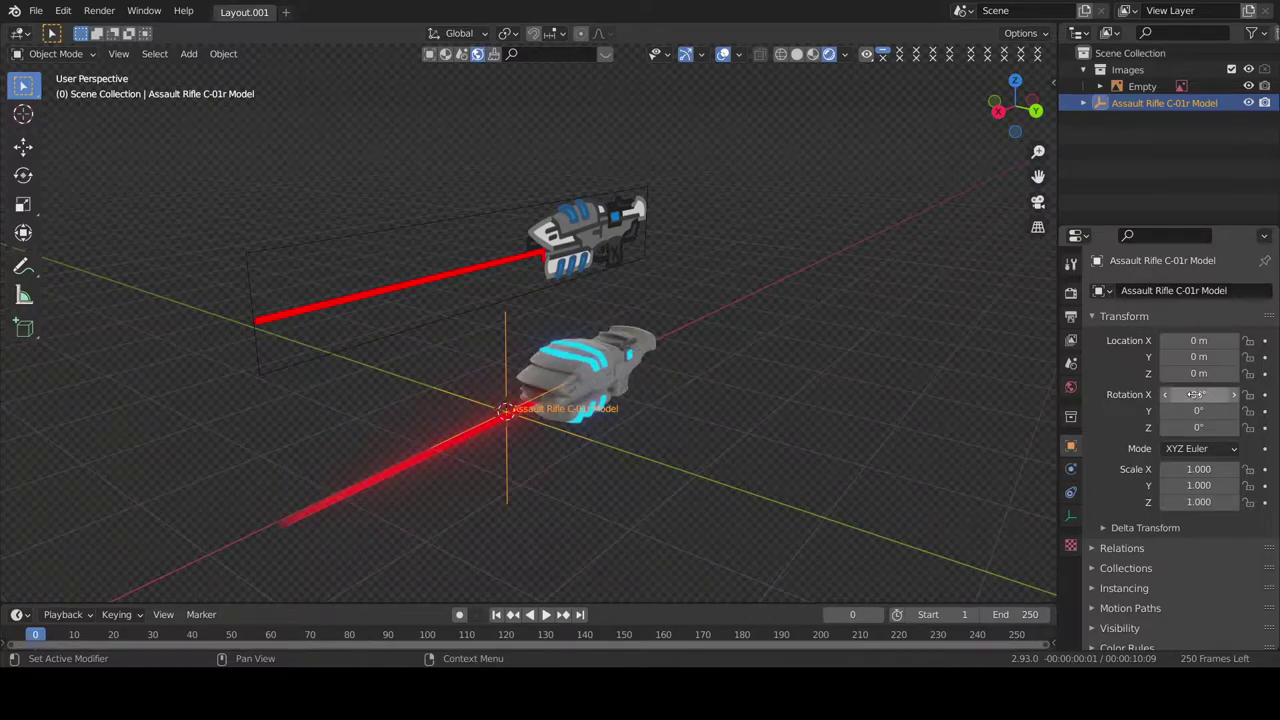
mouse_move(1000, 121)
mouse_down()
mouse_move(1040, 118)
mouse_move(1005, 110)
mouse_move(1014, 100)
mouse_move(1000, 109)
mouse_up()
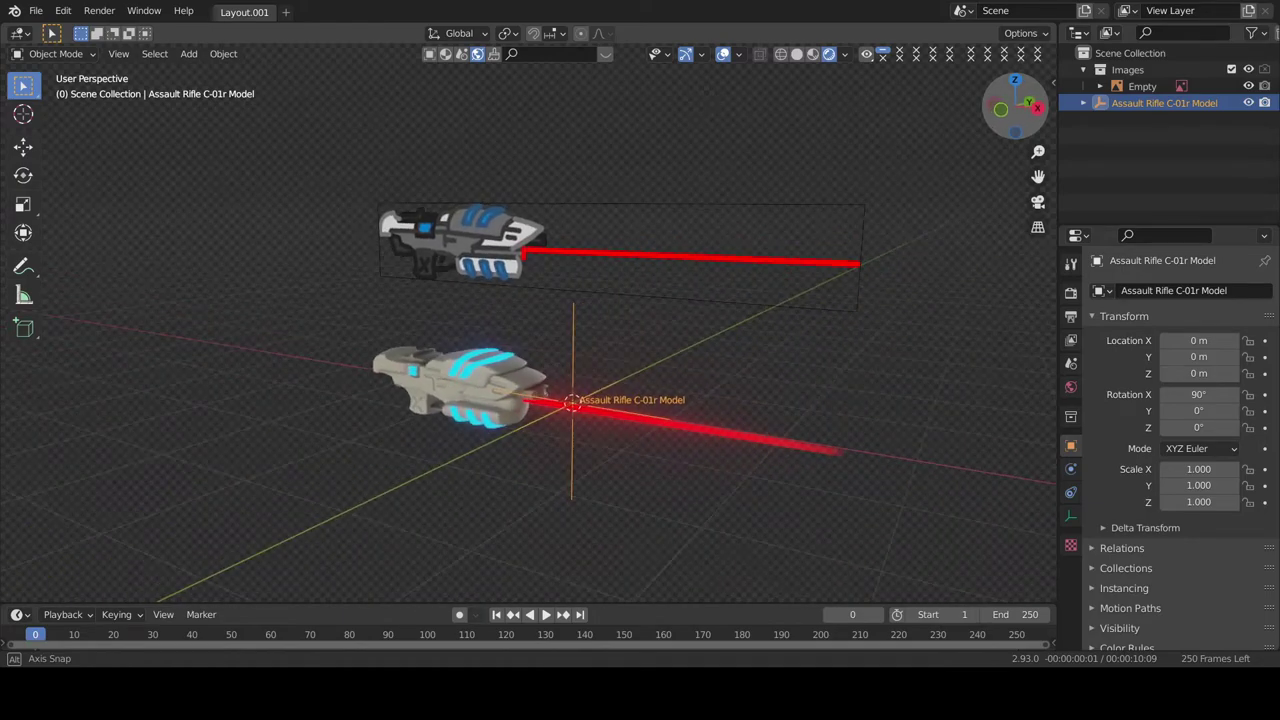
- Examine which objects make up the rifle by selecting its upper shell and its parent empty in turn
click(683, 379)
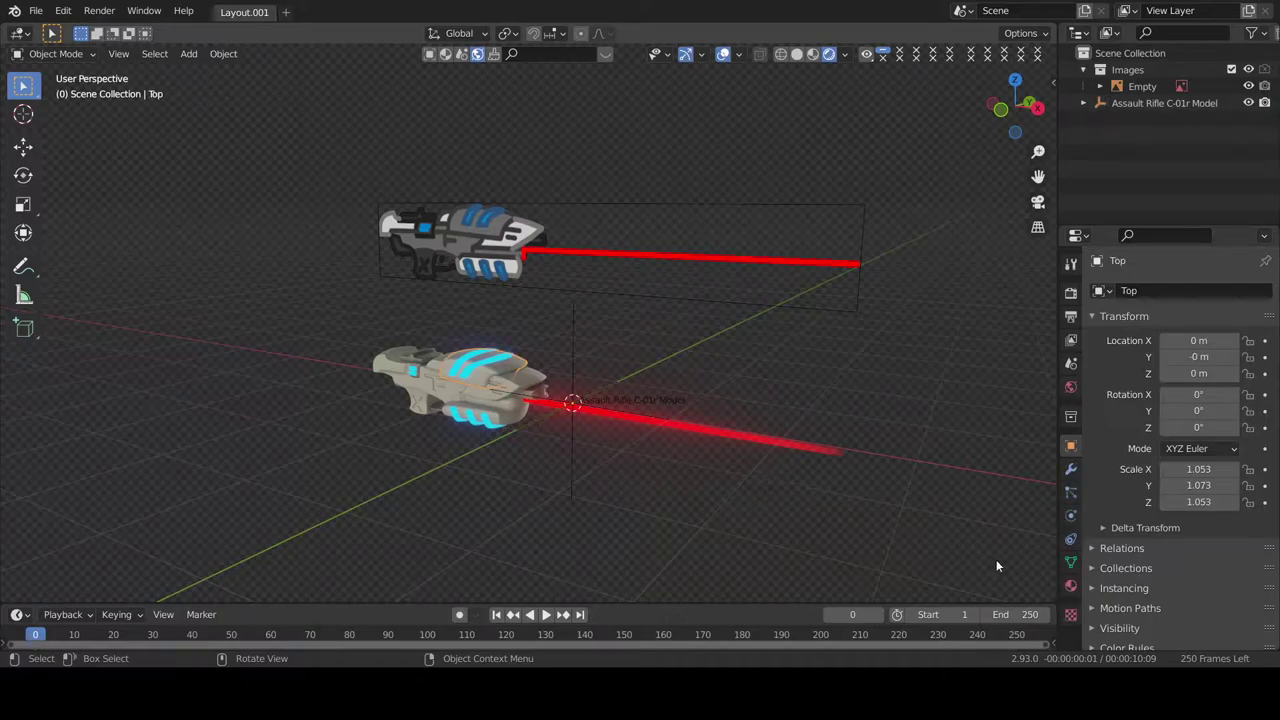
click(576, 341)
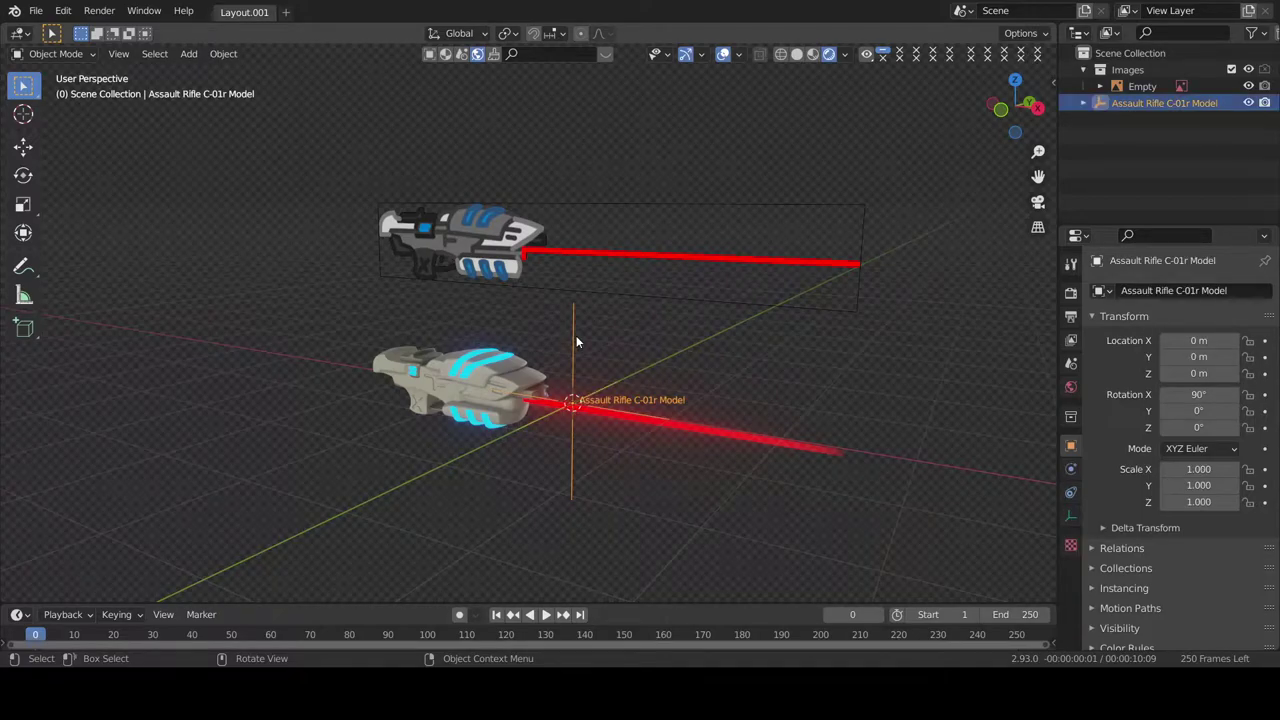
click(808, 408)
scroll(808, 408, up, 1)
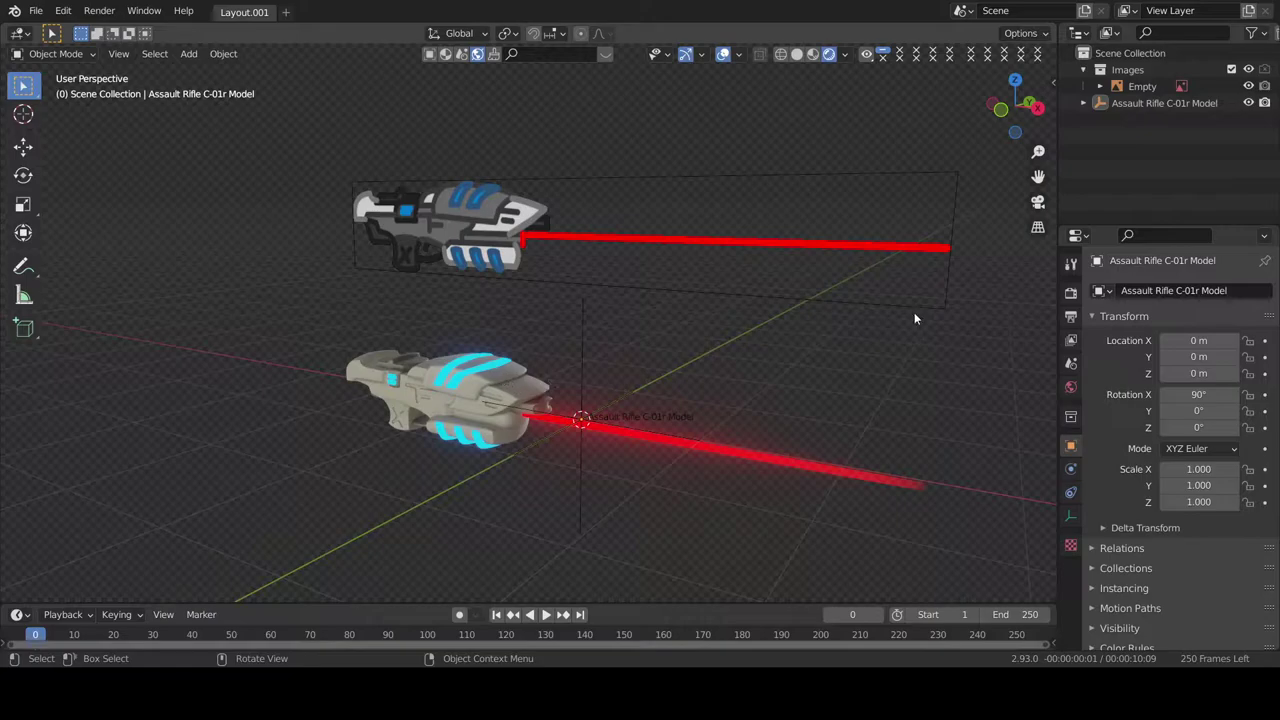
drag(1016, 110, 855, 187)
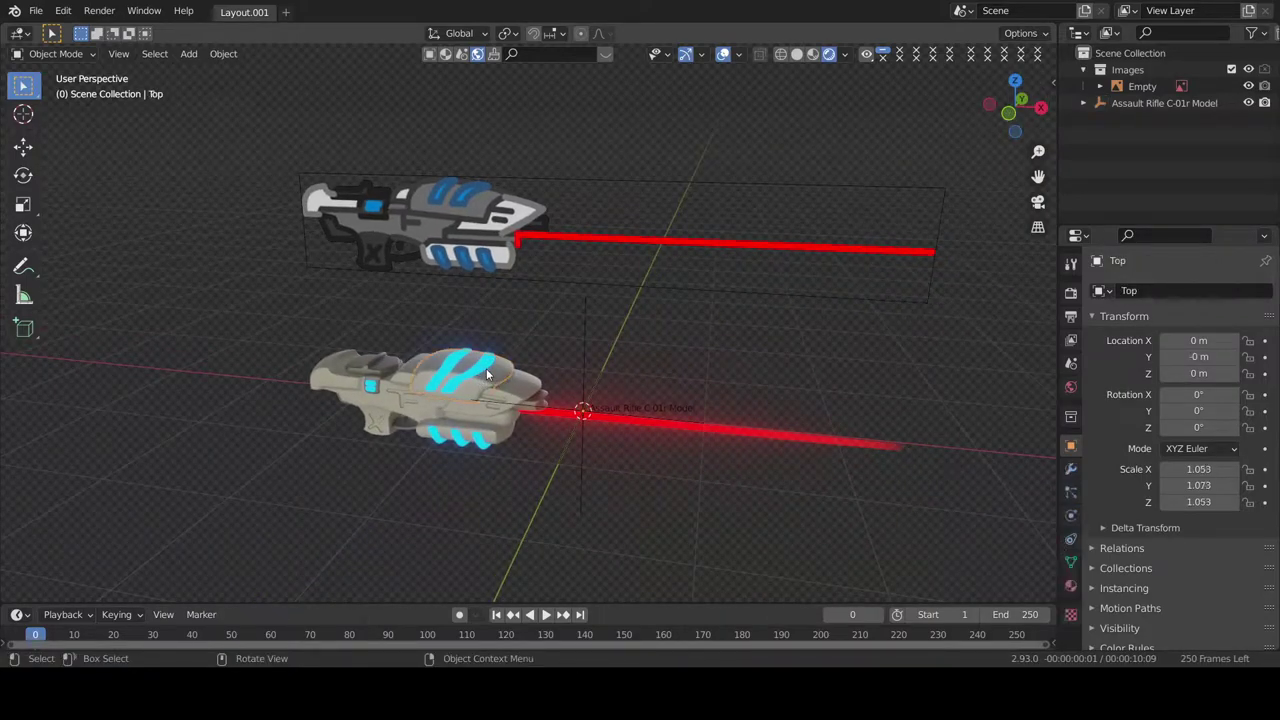
click(578, 320)
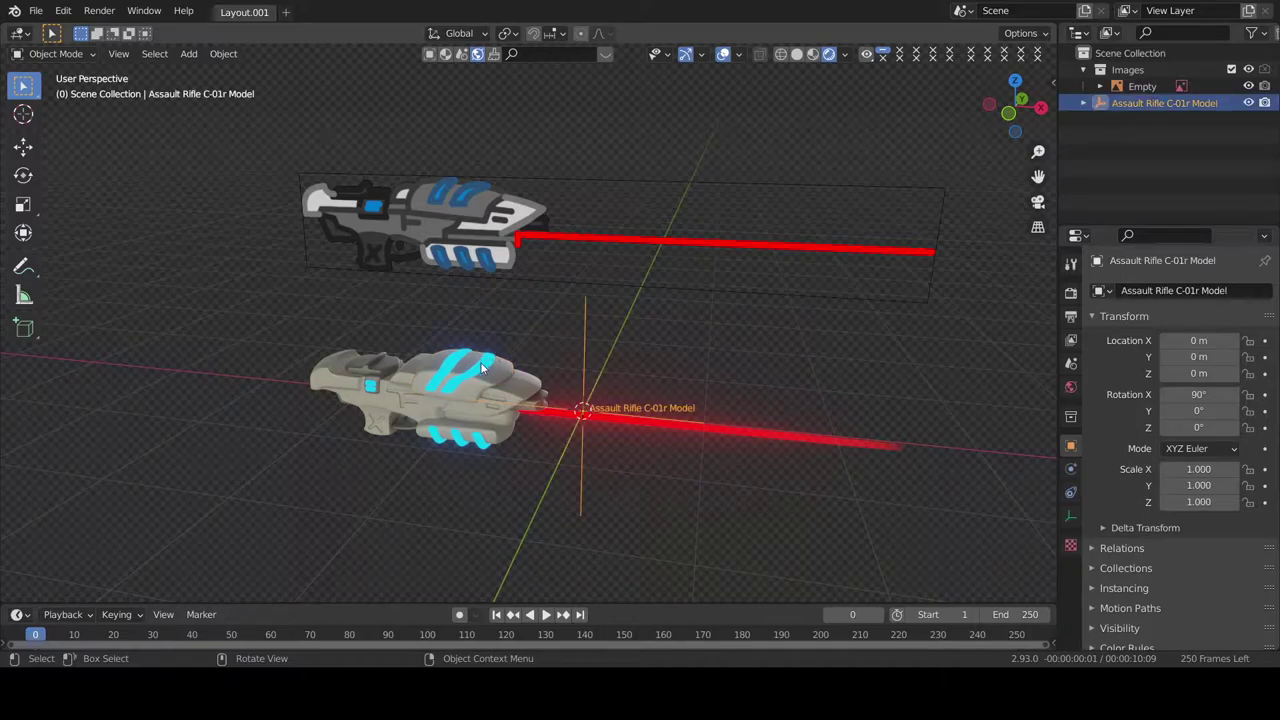
- Select the glowing stripes on the rifle's upper shell and change their material's emission color to red
click(482, 368)
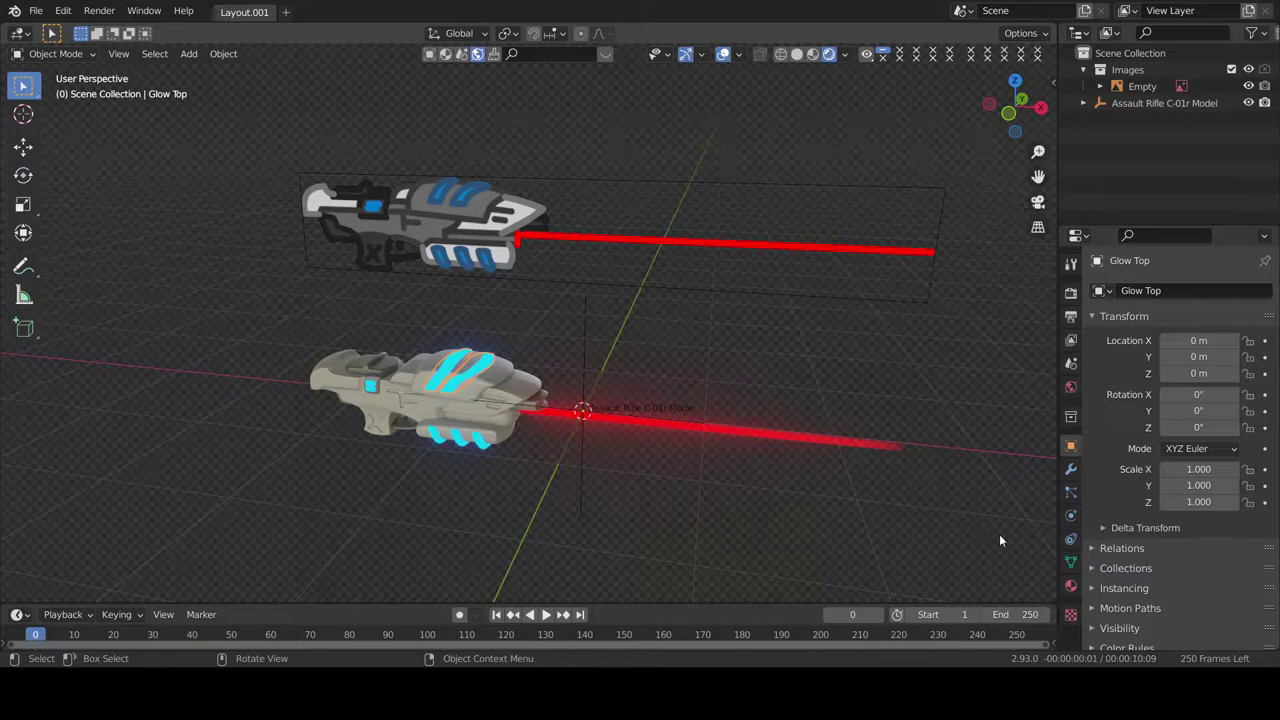
click(1070, 587)
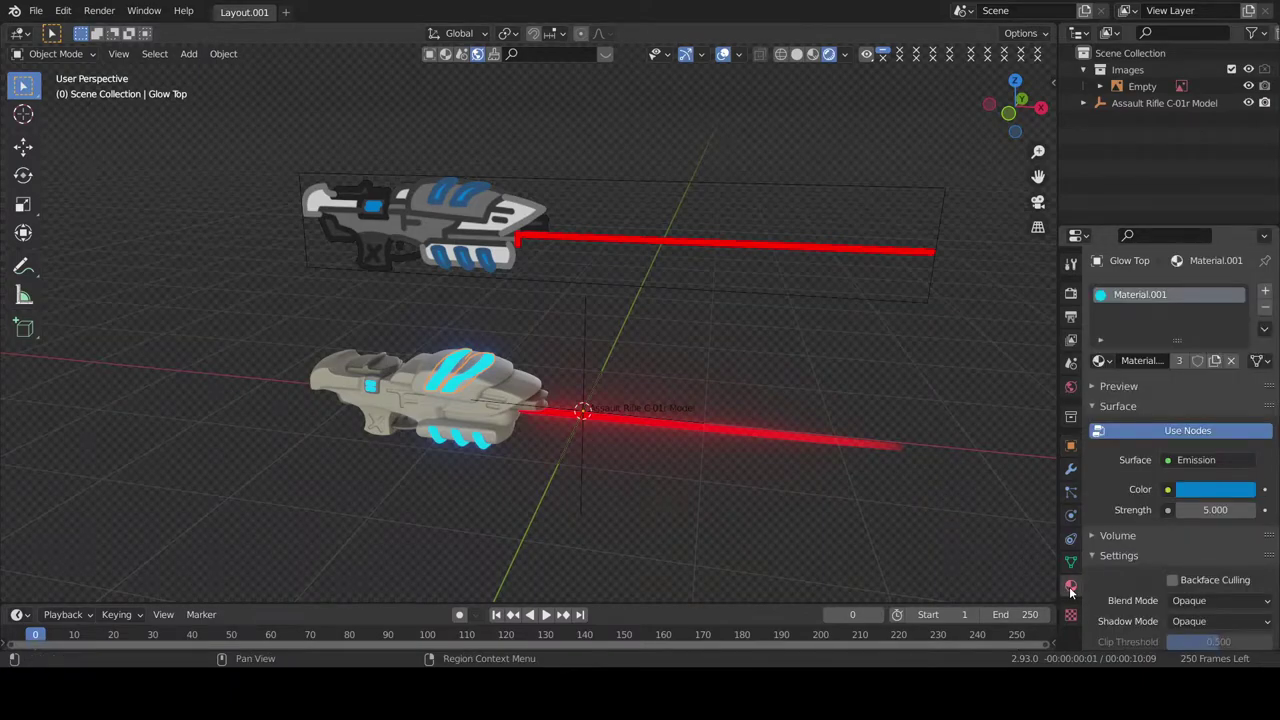
click(1202, 490)
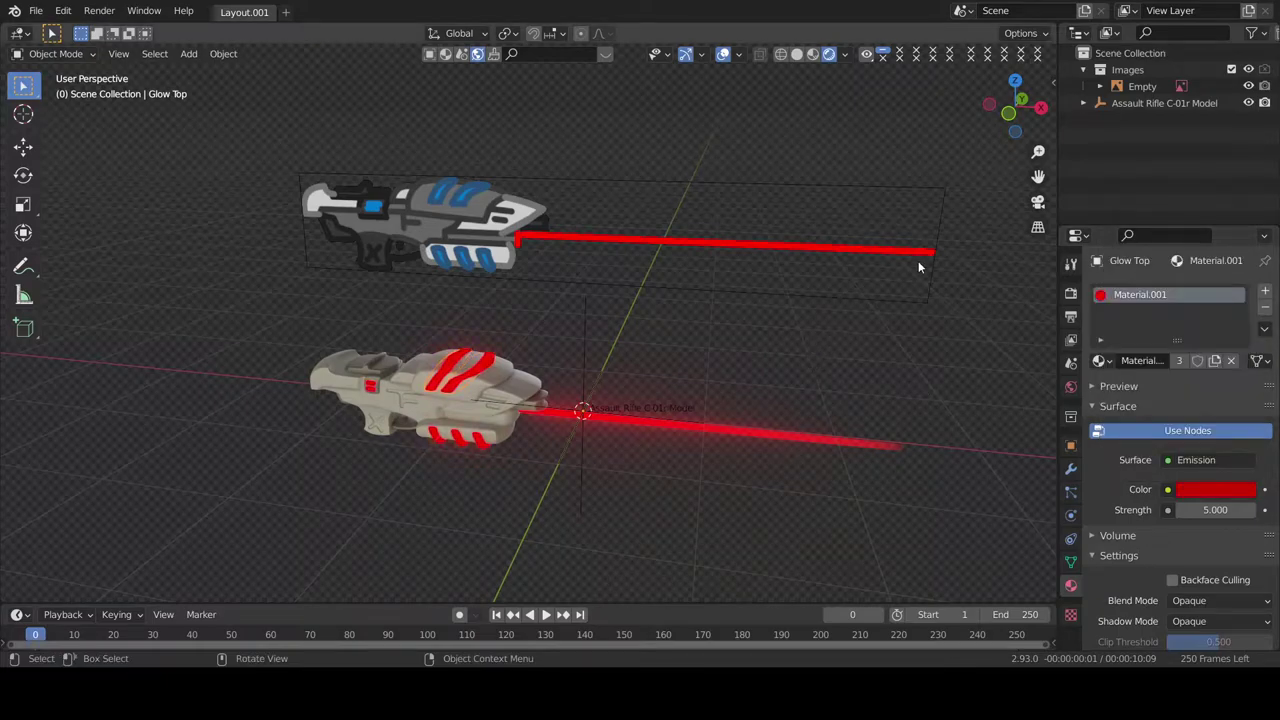
- Change the glow stripes' emission color to yellow-green with a hue of about 0.305
drag(1015, 128, 605, 166)
middle_drag(605, 166, 455, 178)
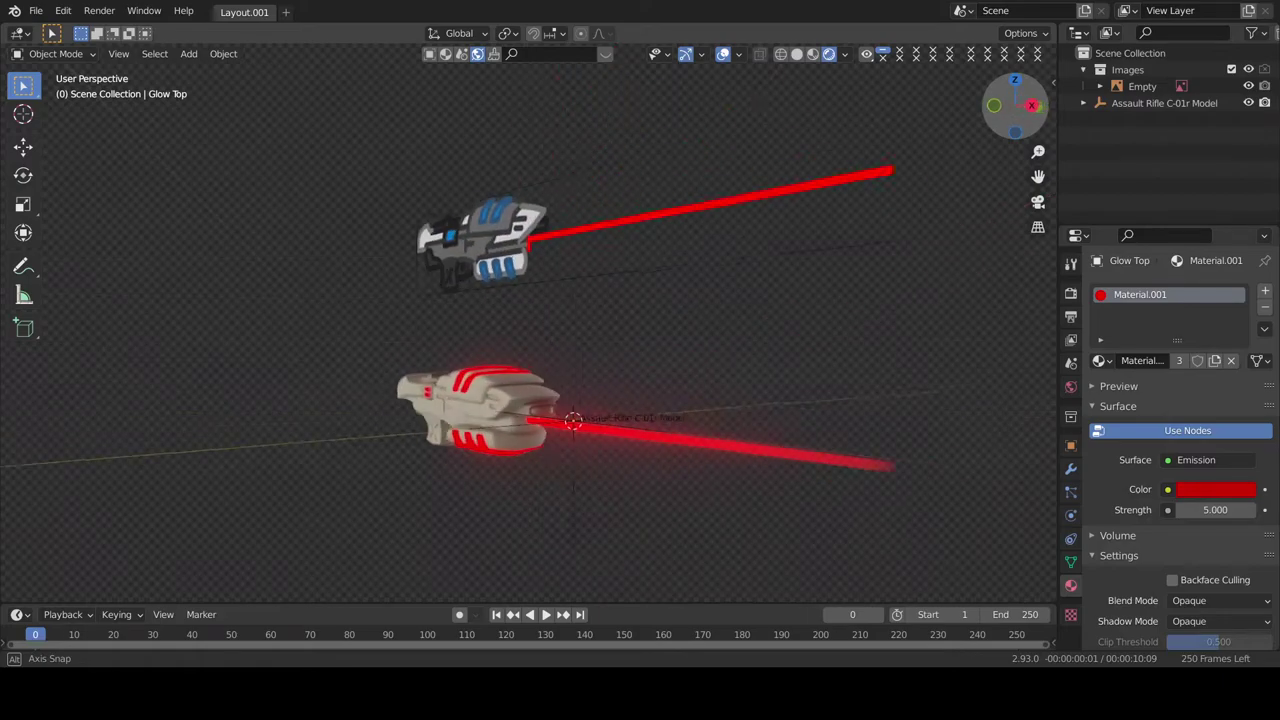
middle_drag(528, 330, 650, 310)
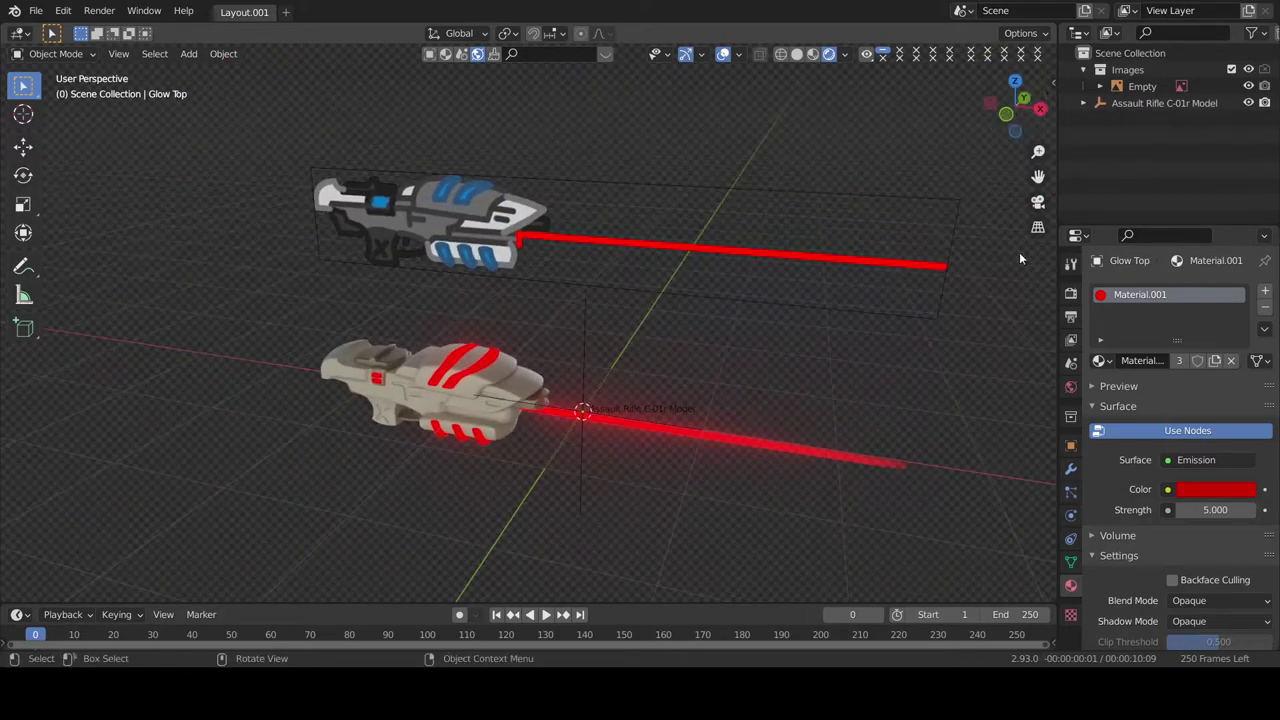
click(1219, 489)
click(1170, 415)
text(0.172)
key(Return)
drag(1170, 415, 1250, 415)
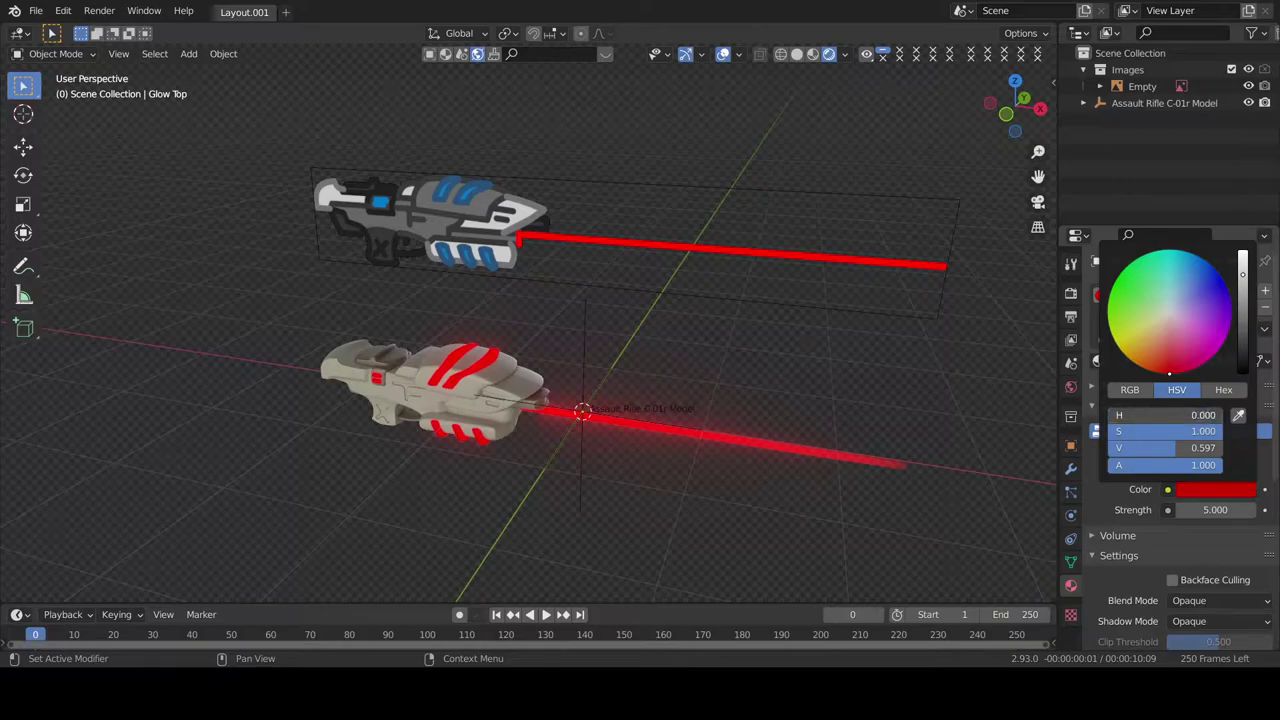
mouse_move(1170, 415)
mouse_down()
mouse_move(1222, 415)
mouse_move(1177, 415)
mouse_up()
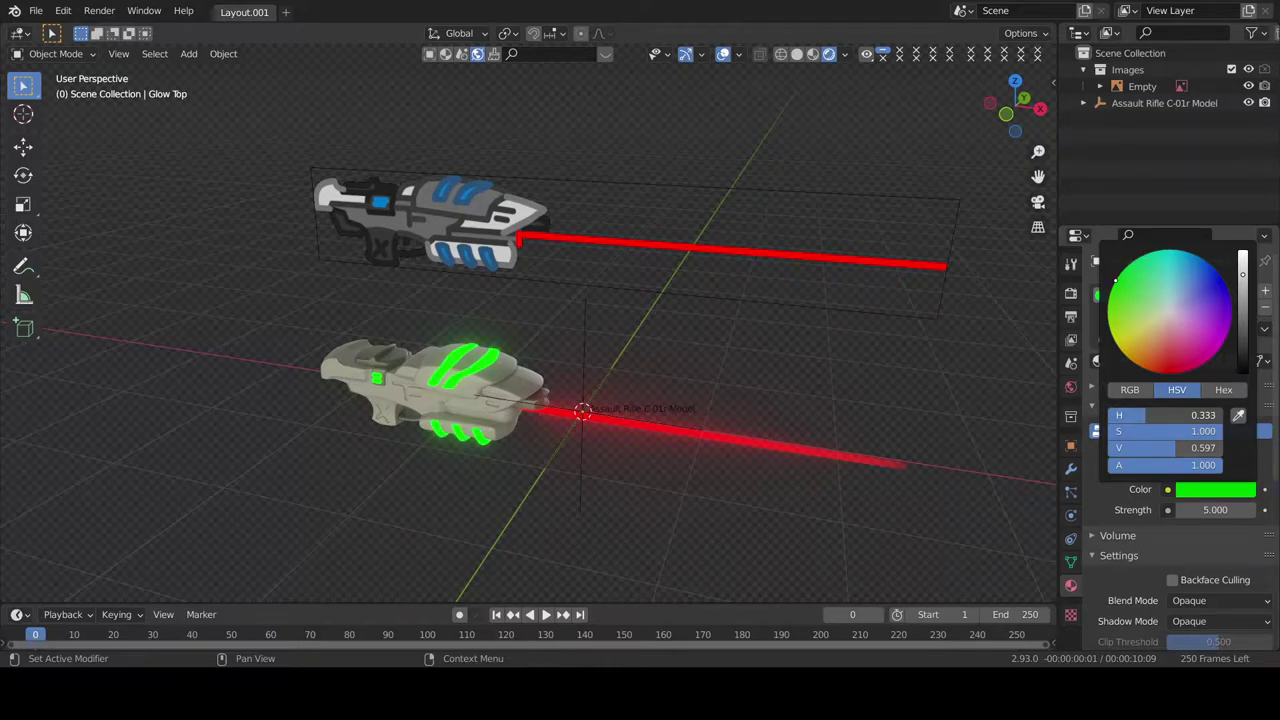
mouse_move(1177, 415)
mouse_down()
mouse_move(1222, 415)
mouse_move(1146, 415)
mouse_move(1173, 415)
mouse_up()
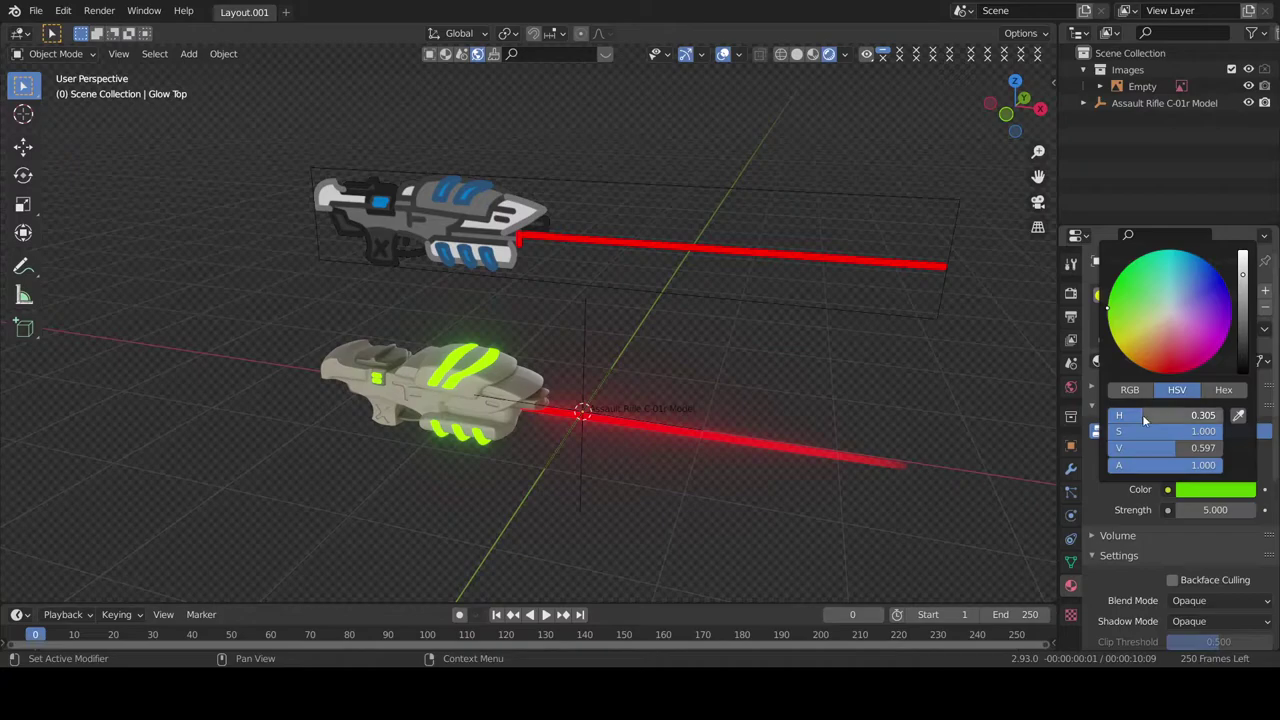
mouse_move(1008, 103)
mouse_down()
mouse_move(1030, 120)
mouse_move(1012, 140)
mouse_move(1003, 108)
mouse_move(1040, 100)
mouse_move(1018, 104)
mouse_move(1032, 112)
mouse_move(1011, 103)
mouse_up()
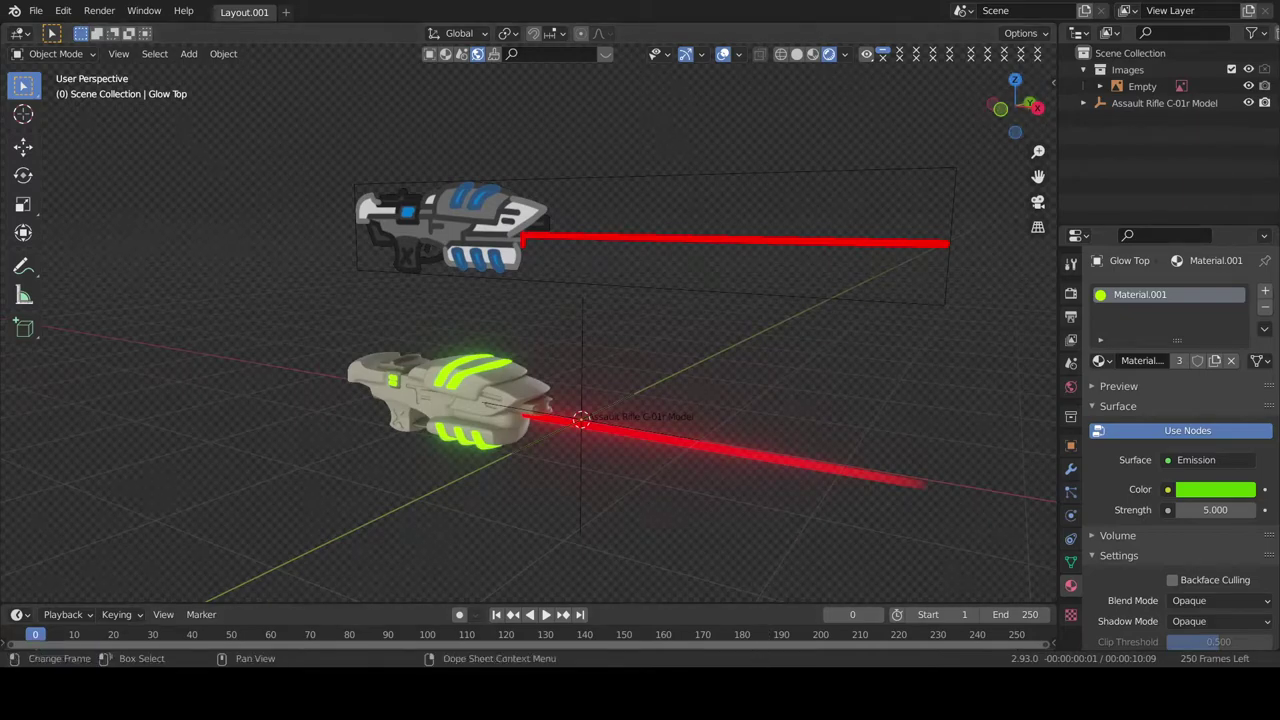